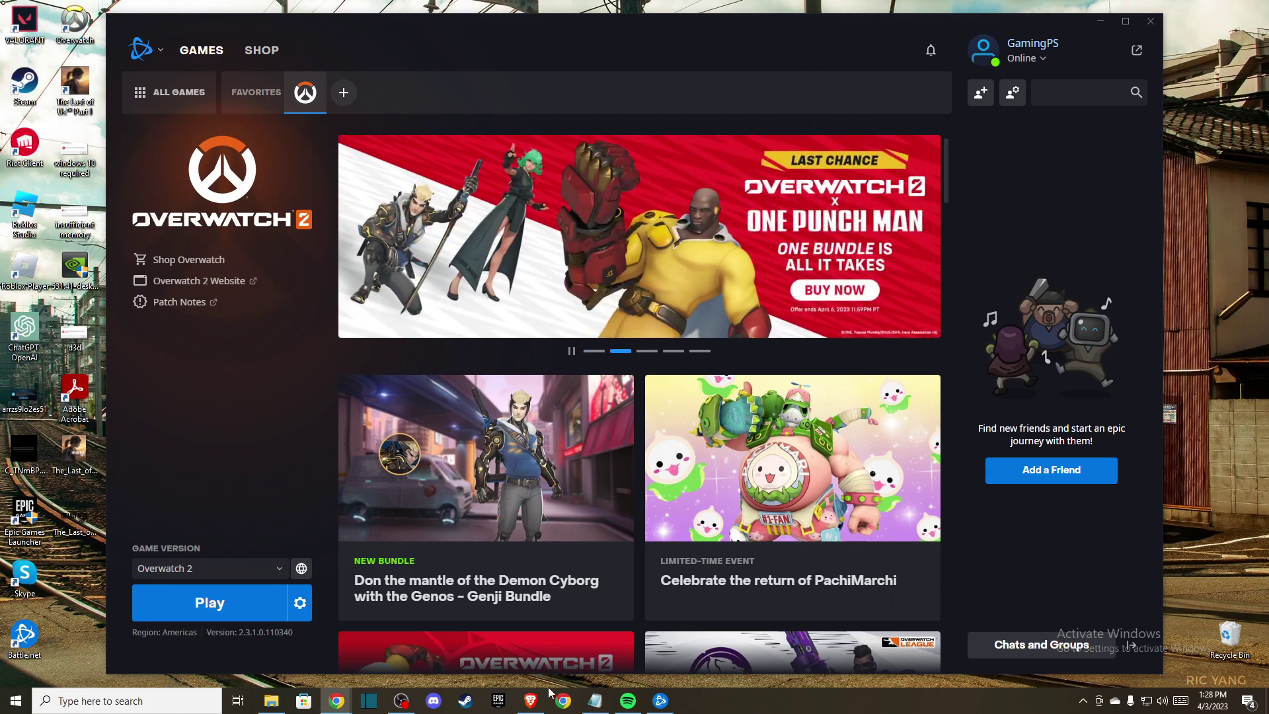
- Bring Downdetector's Overwatch 2 page forward, showing 75% Server Connection, 18% Login problems
left_click(531, 702)
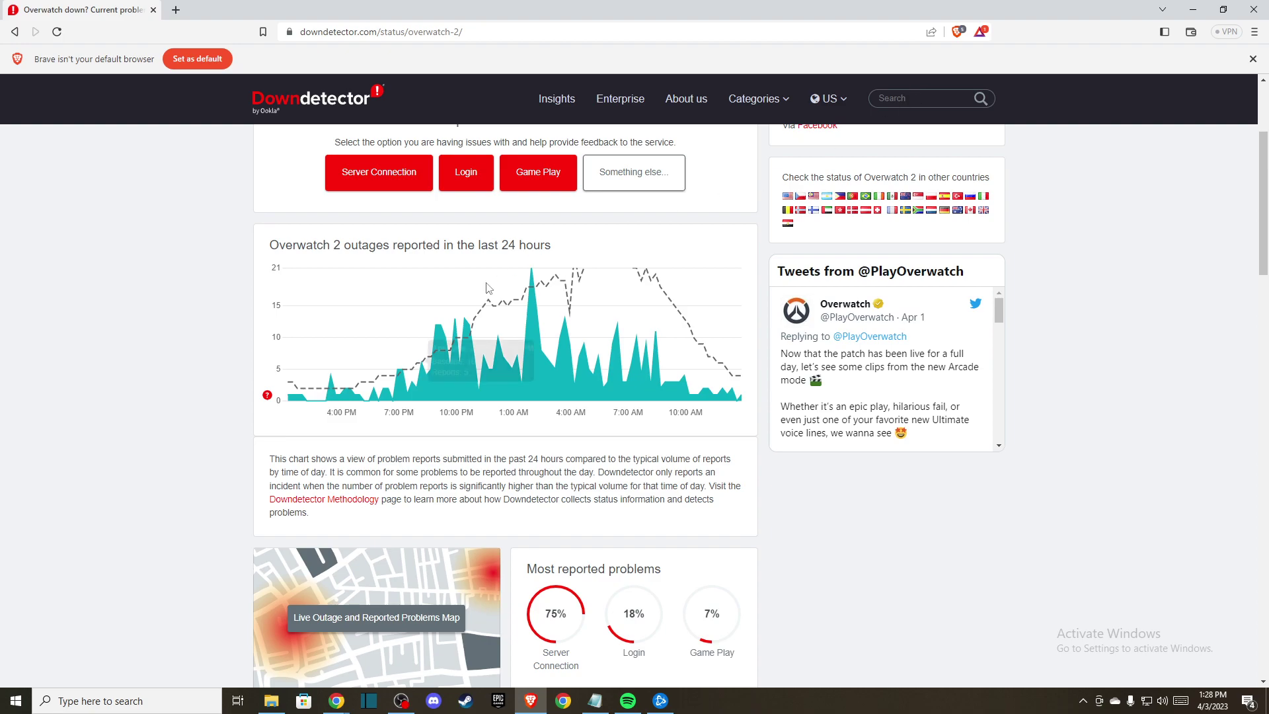
mouse_move(429, 330)
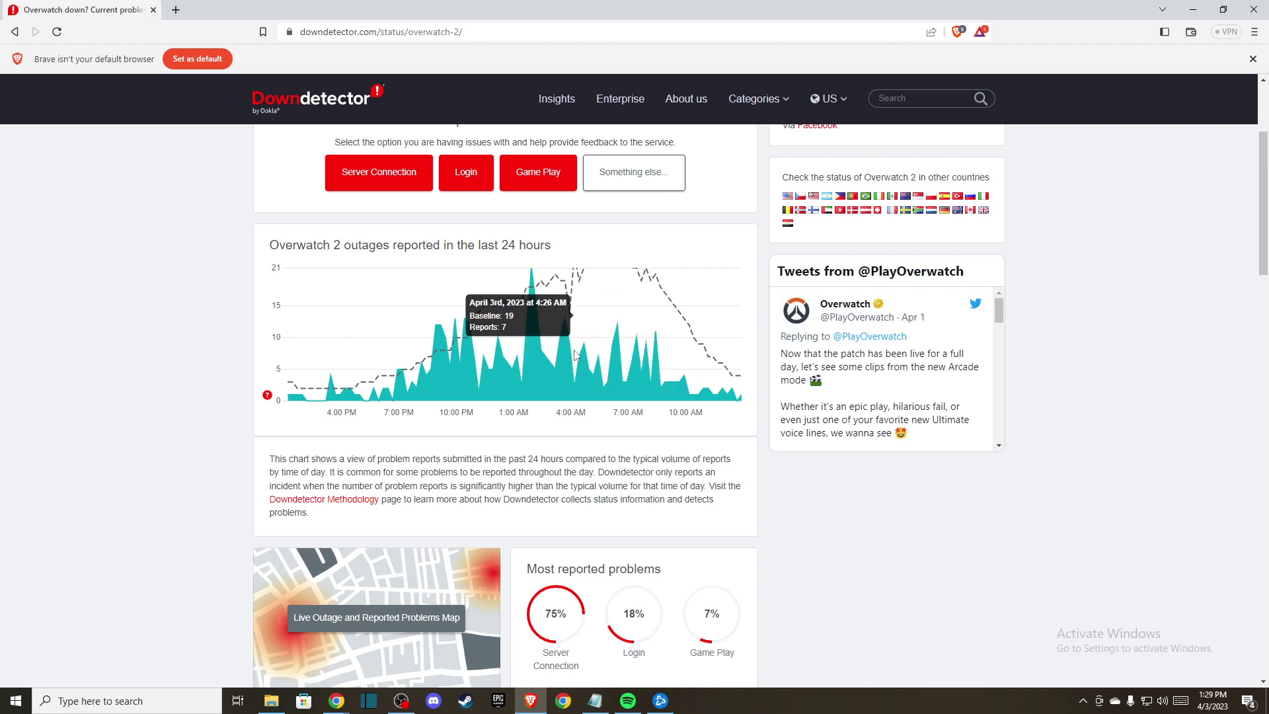
- Search Google for speedtest in a new tab, then close the browser window
left_click(176, 10)
type("SPEED")
key("Return")
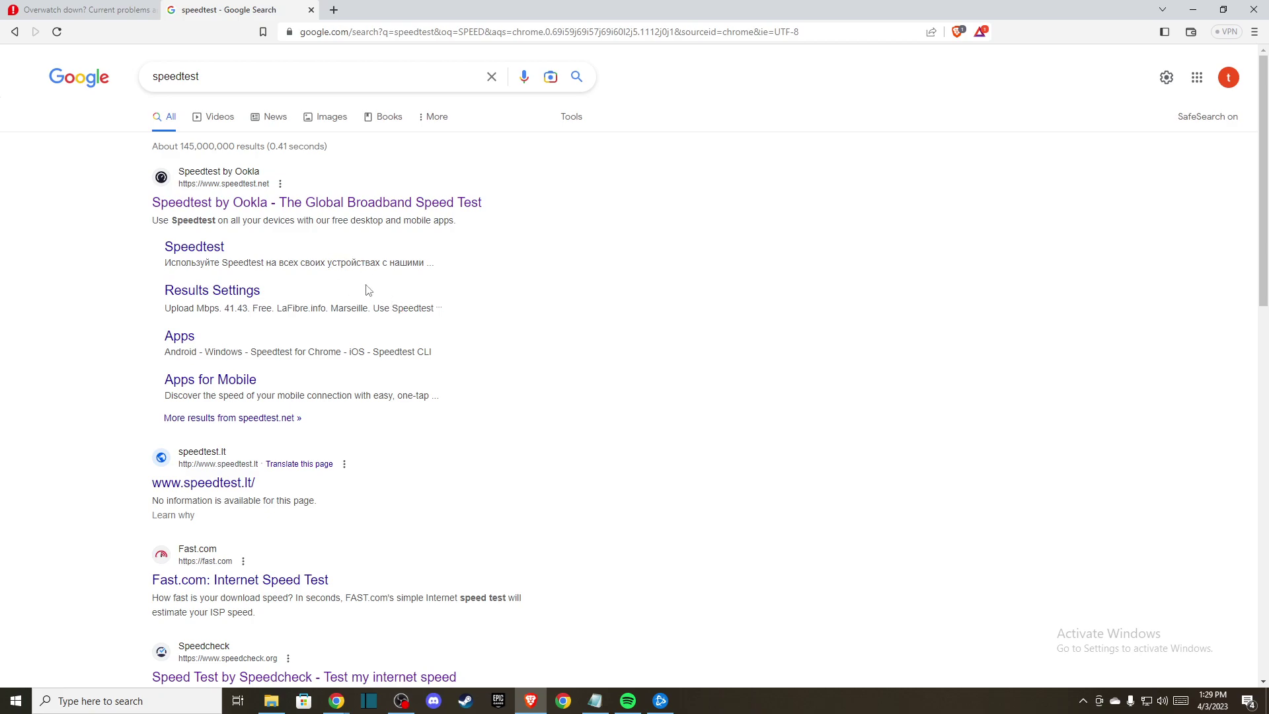
scroll(368, 291, "down", 3)
scroll(365, 297, "up", 3)
left_click(1253, 9)
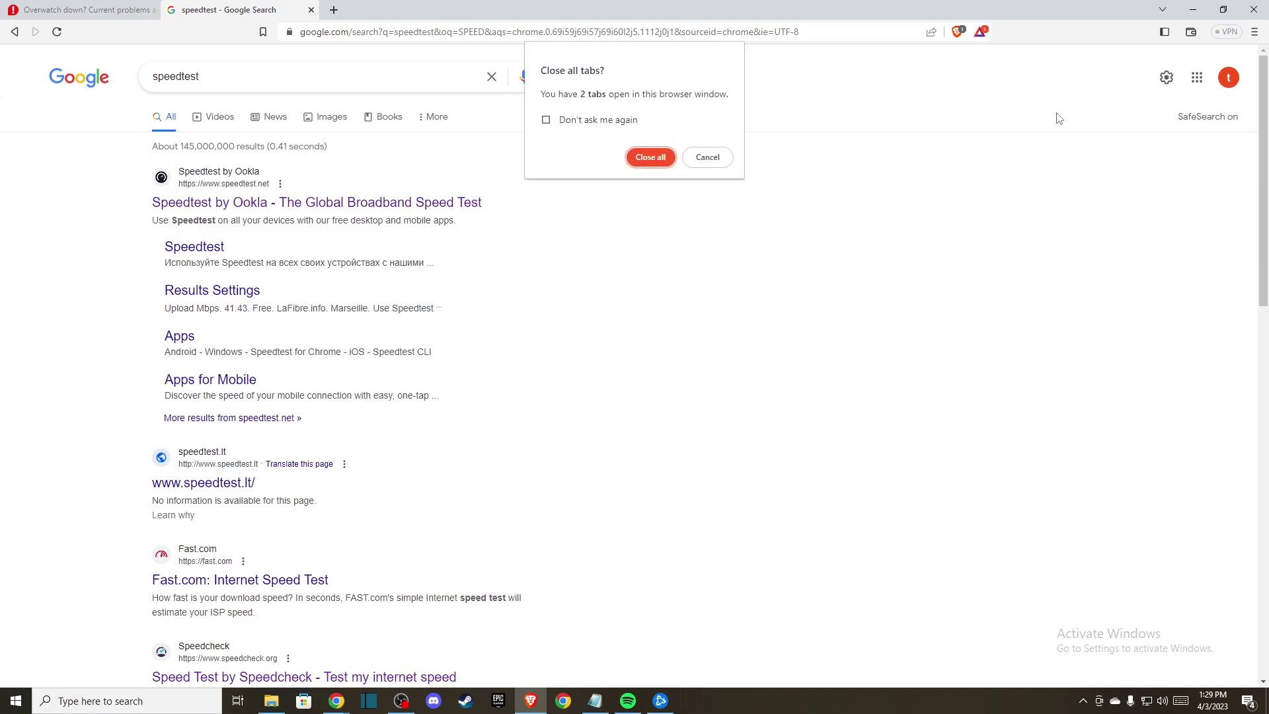
- Confirm closing all tabs and begin Overwatch 2's Scan and Repair from the Play options
left_click(654, 159)
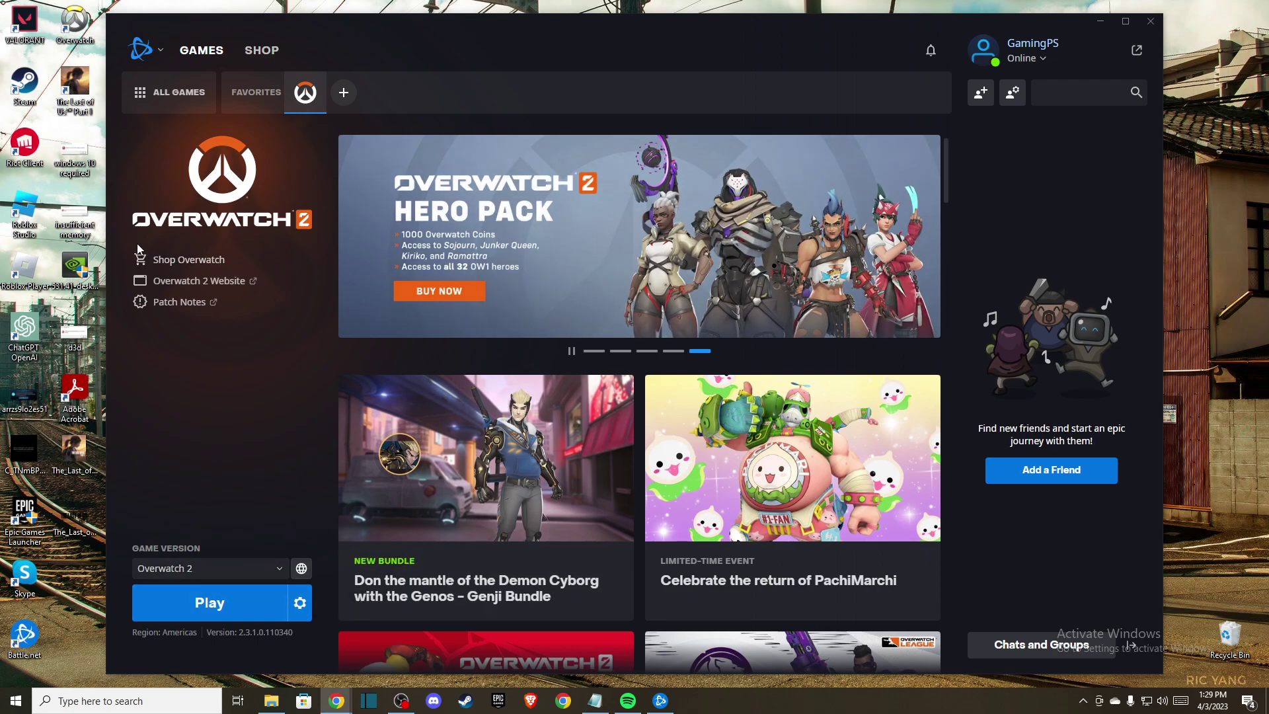
left_click(301, 610)
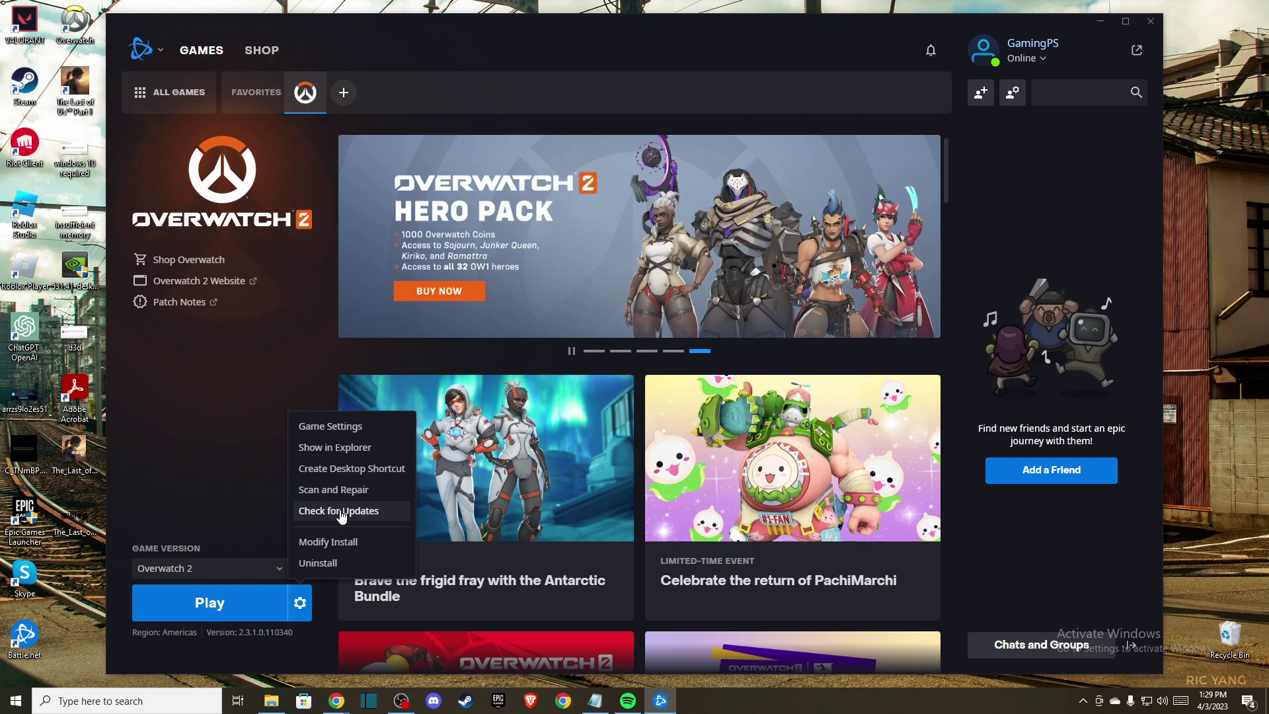
left_click(326, 489)
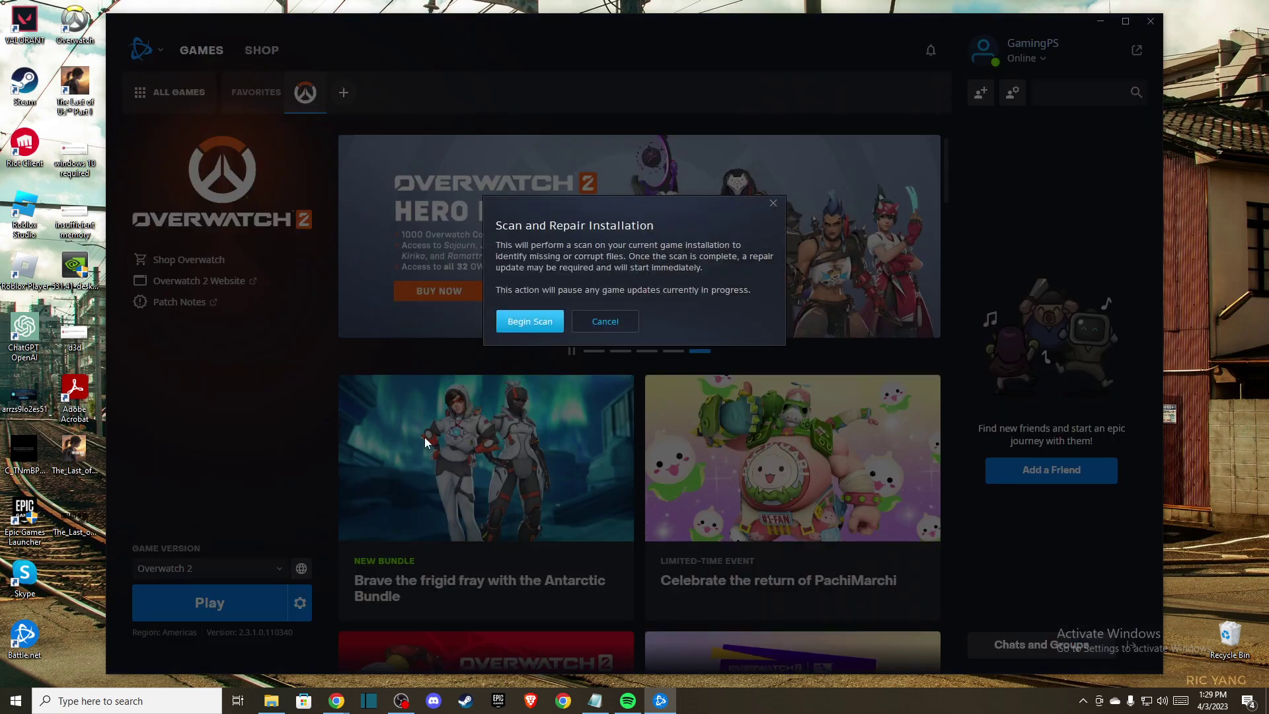
left_click(520, 321)
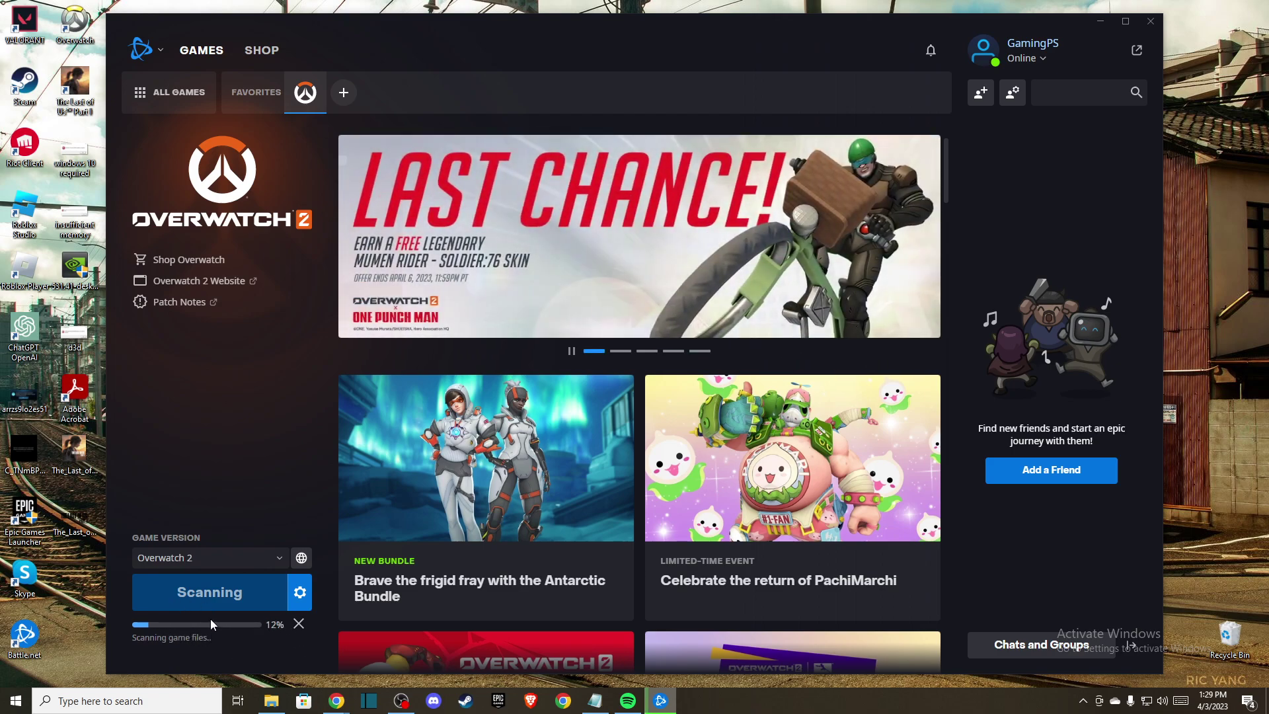
- Find and open Windows Defender Firewall through Windows search
left_click(105, 701)
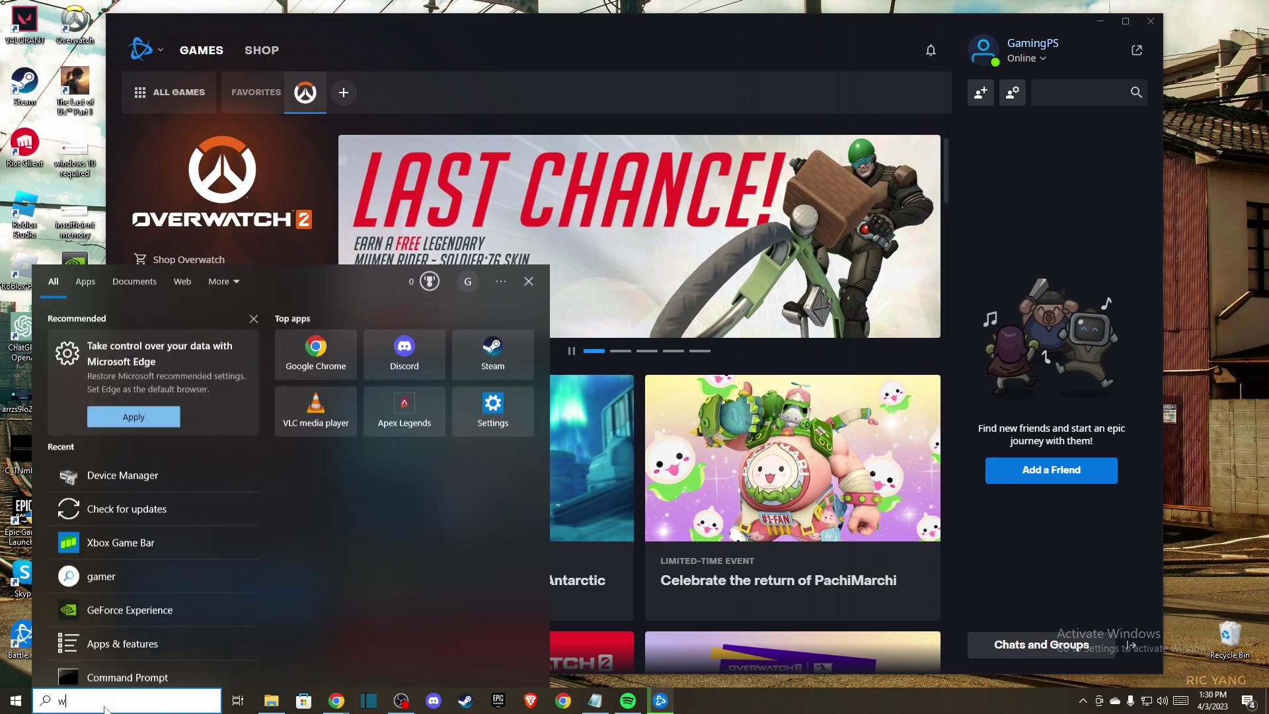
type("window")
key("BackSpace")
key("BackSpace")
key("BackSpace")
type("dows defen")
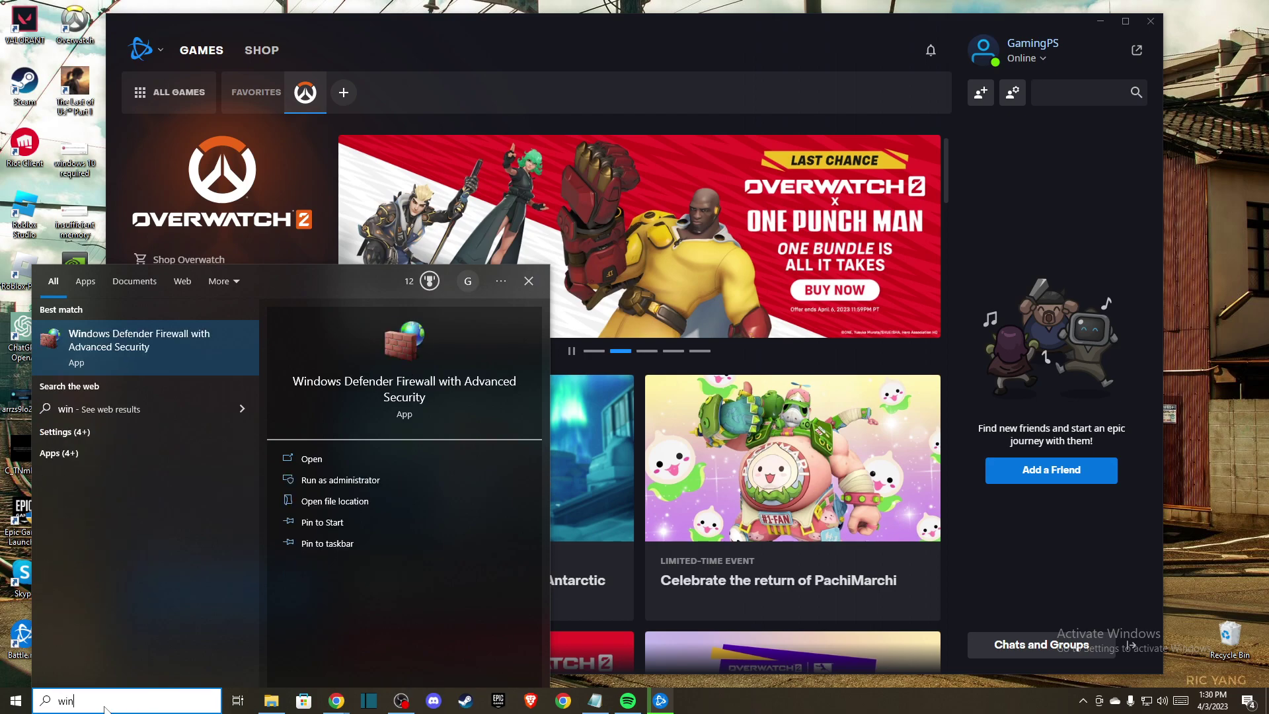
type("d")
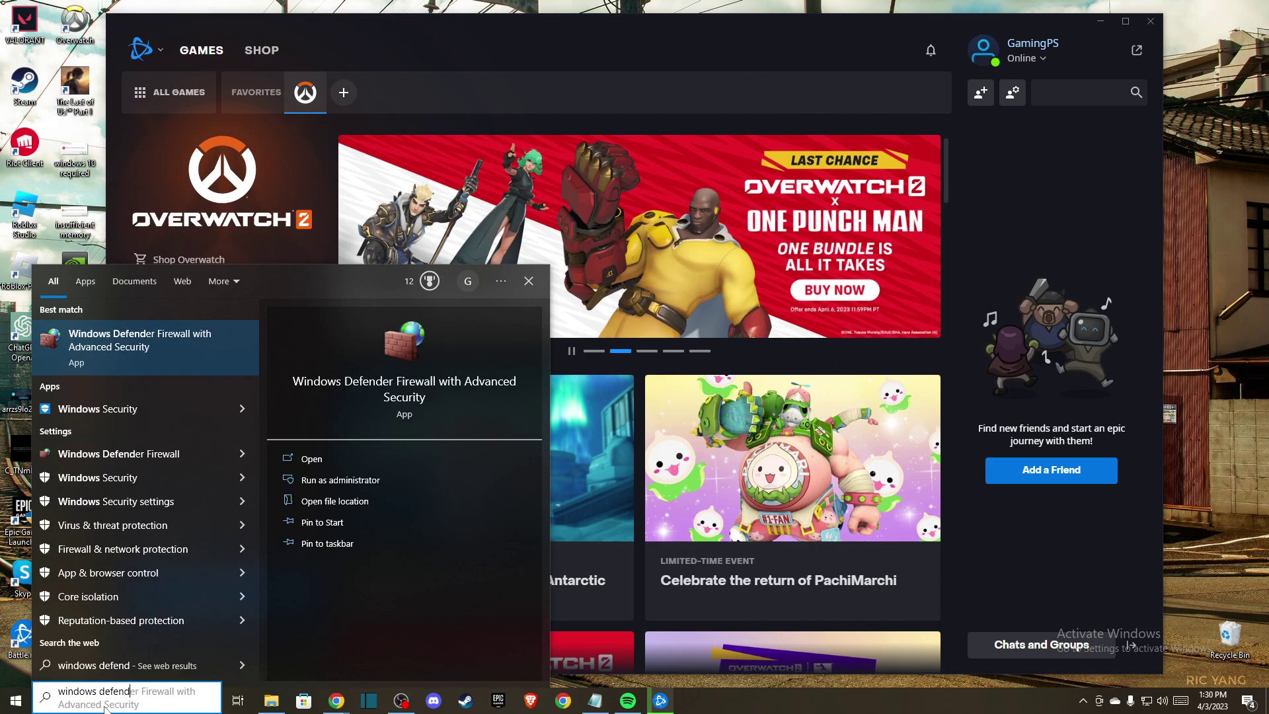
left_click(119, 453)
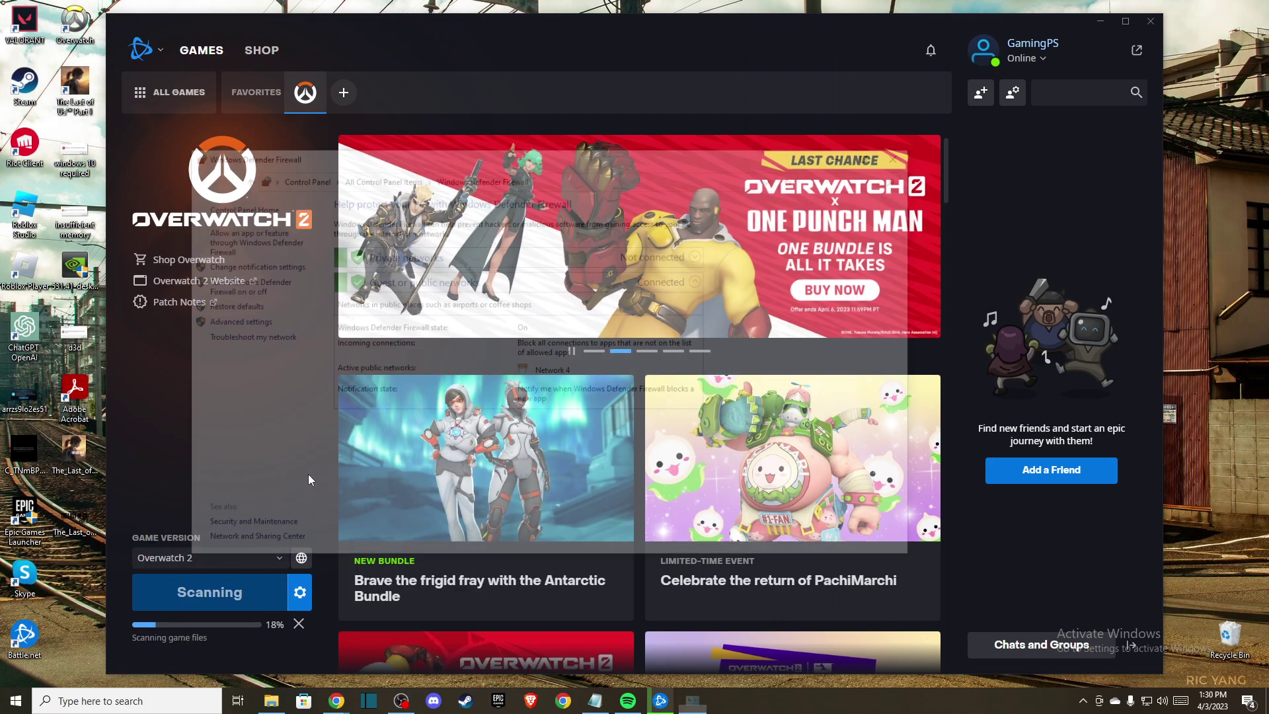
- Go to the allowed apps list, select Overwatch Application, and enable Change settings
left_click(222, 246)
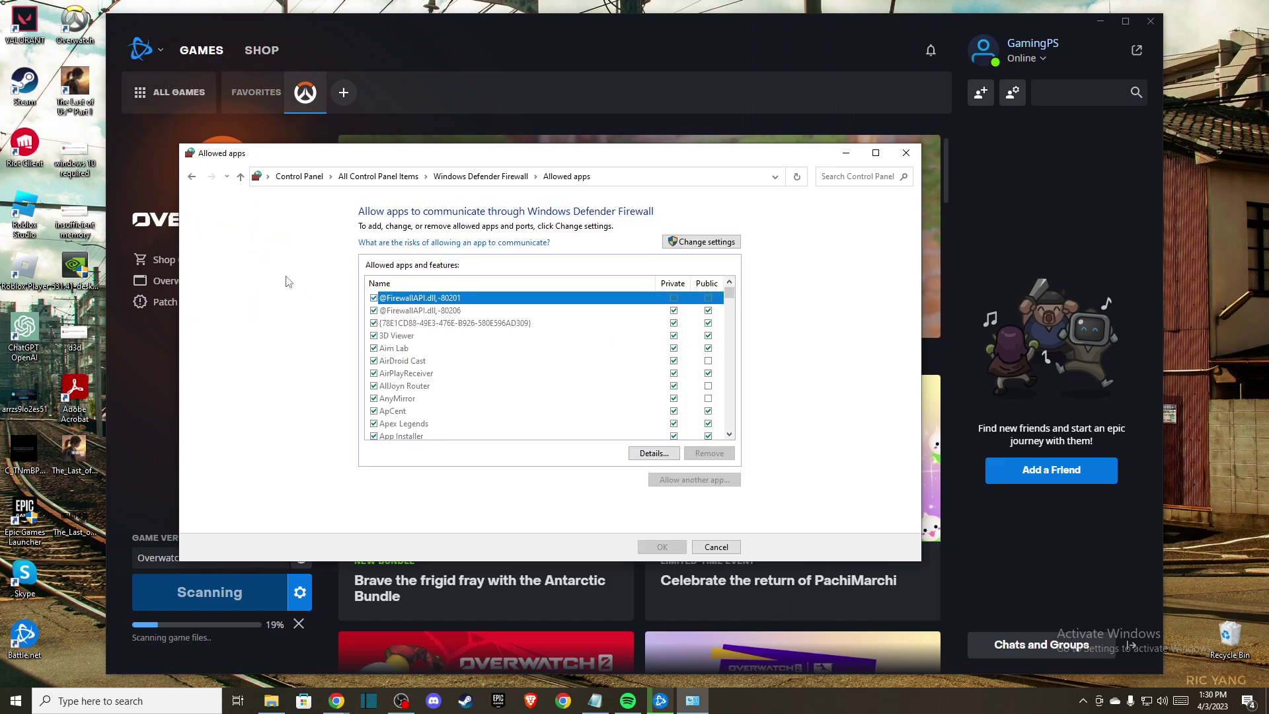
key("o")
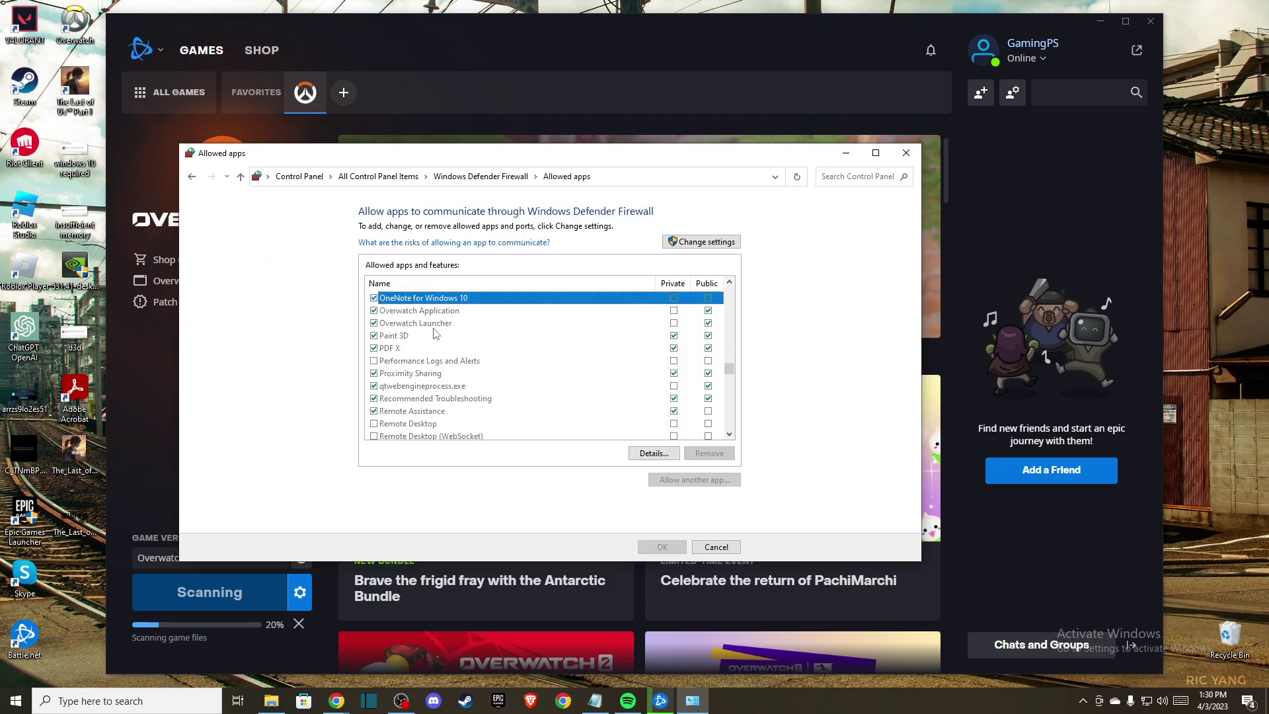
left_click(438, 310)
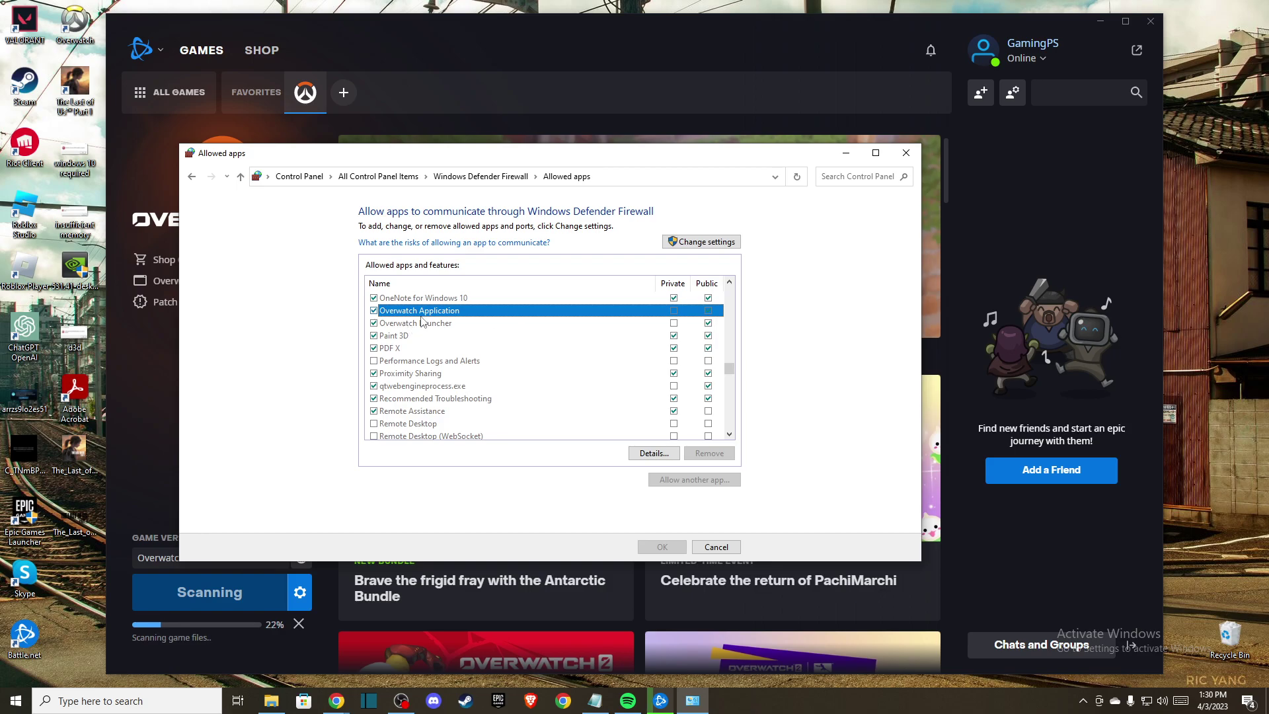
left_click(687, 242)
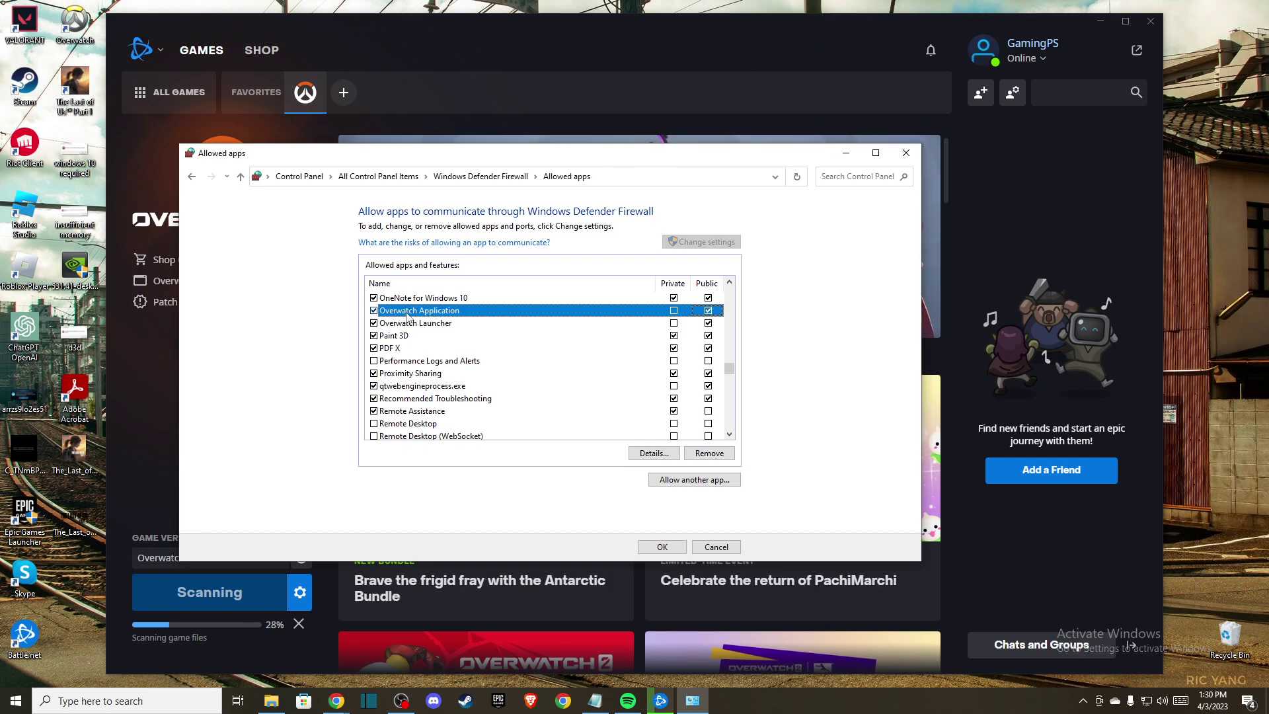
- Browse to the Overwatch Launcher in C:\Program Files (x86) as a new allowed app
left_click(671, 480)
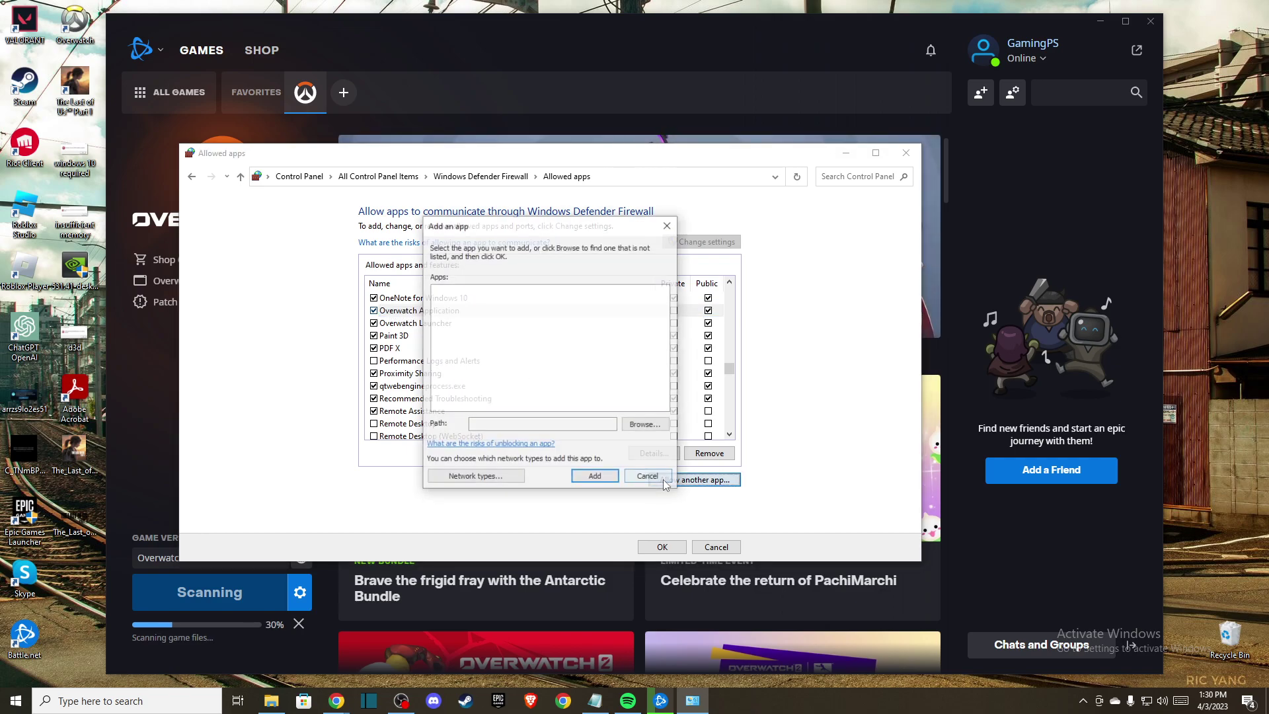
left_click(644, 424)
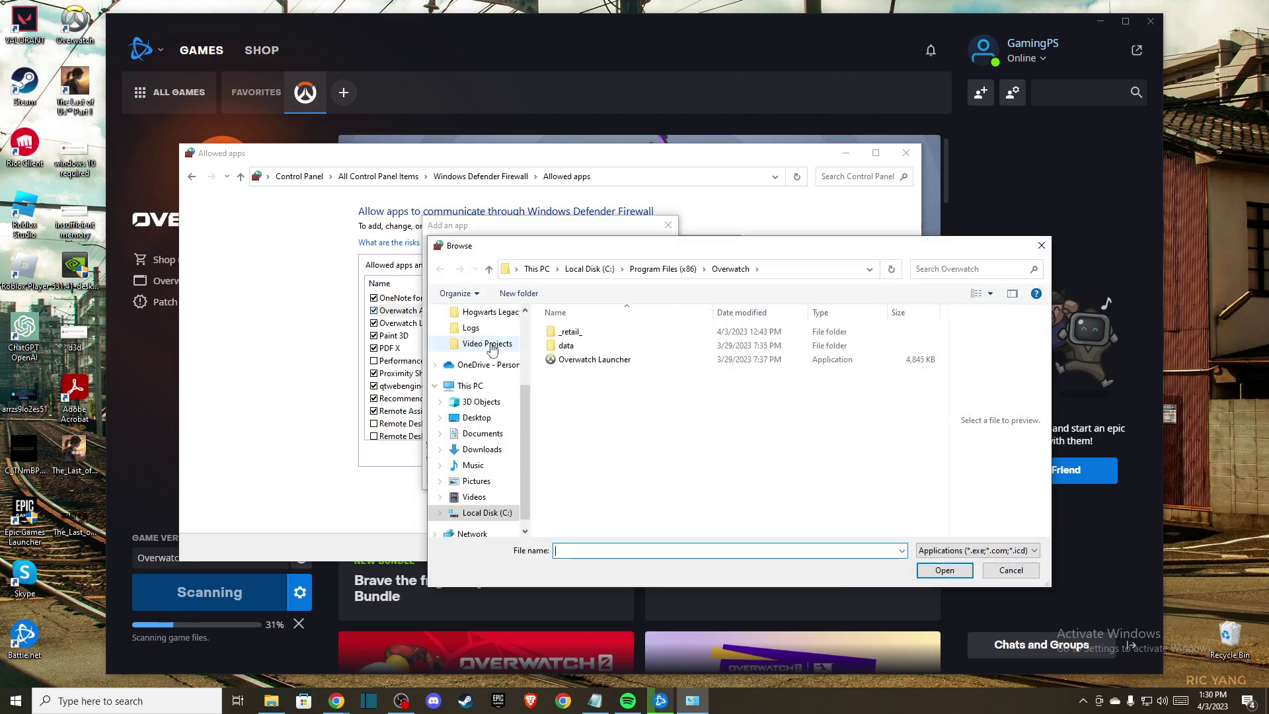
left_click(589, 268)
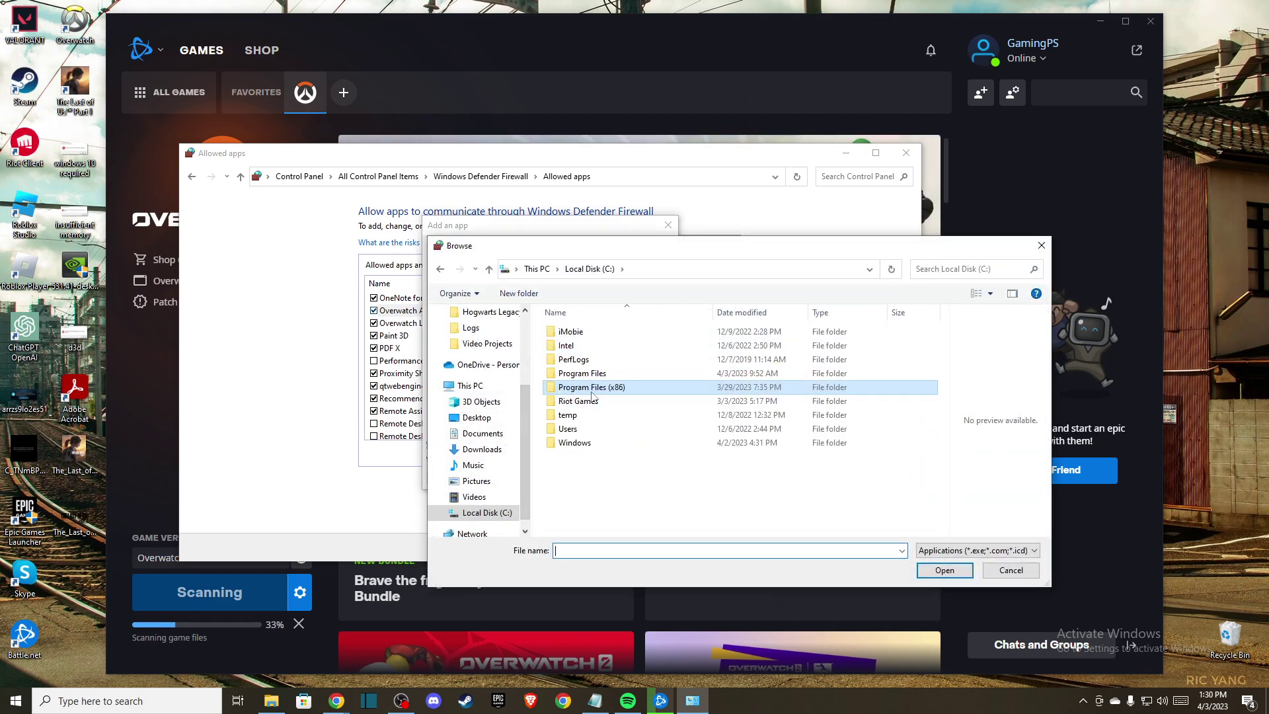
double_click(595, 389)
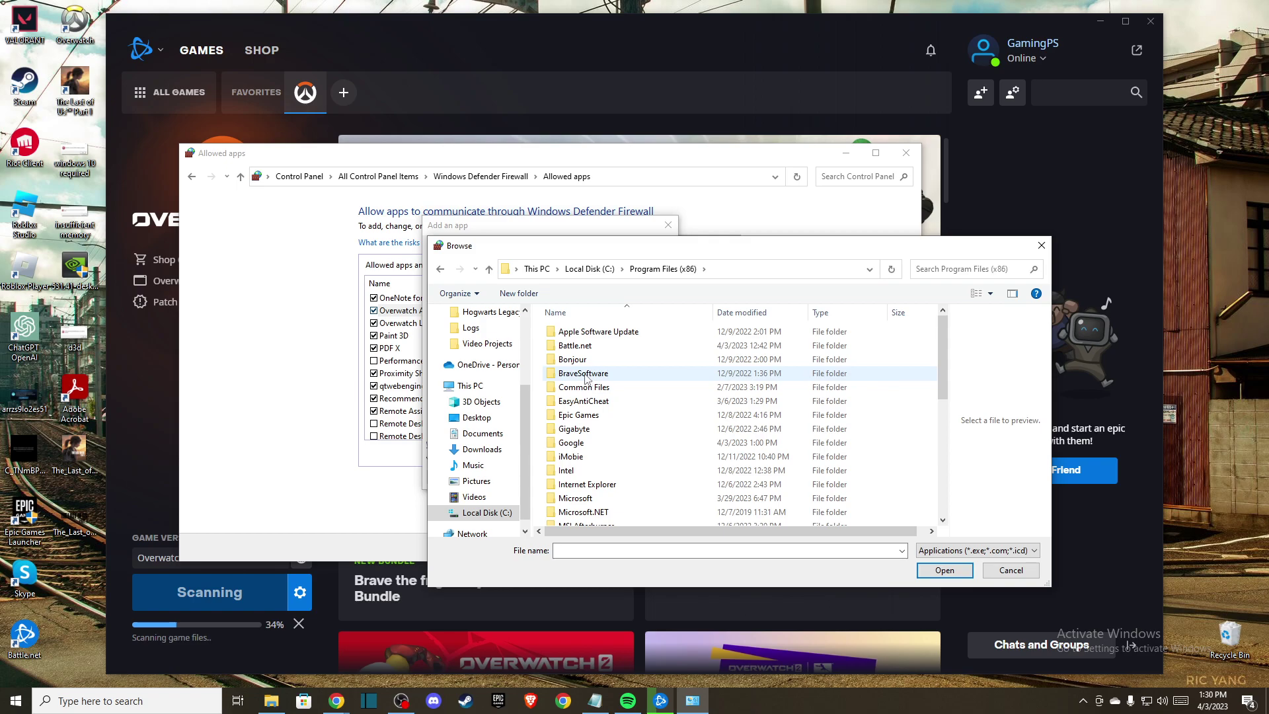
key("o")
double_click(582, 355)
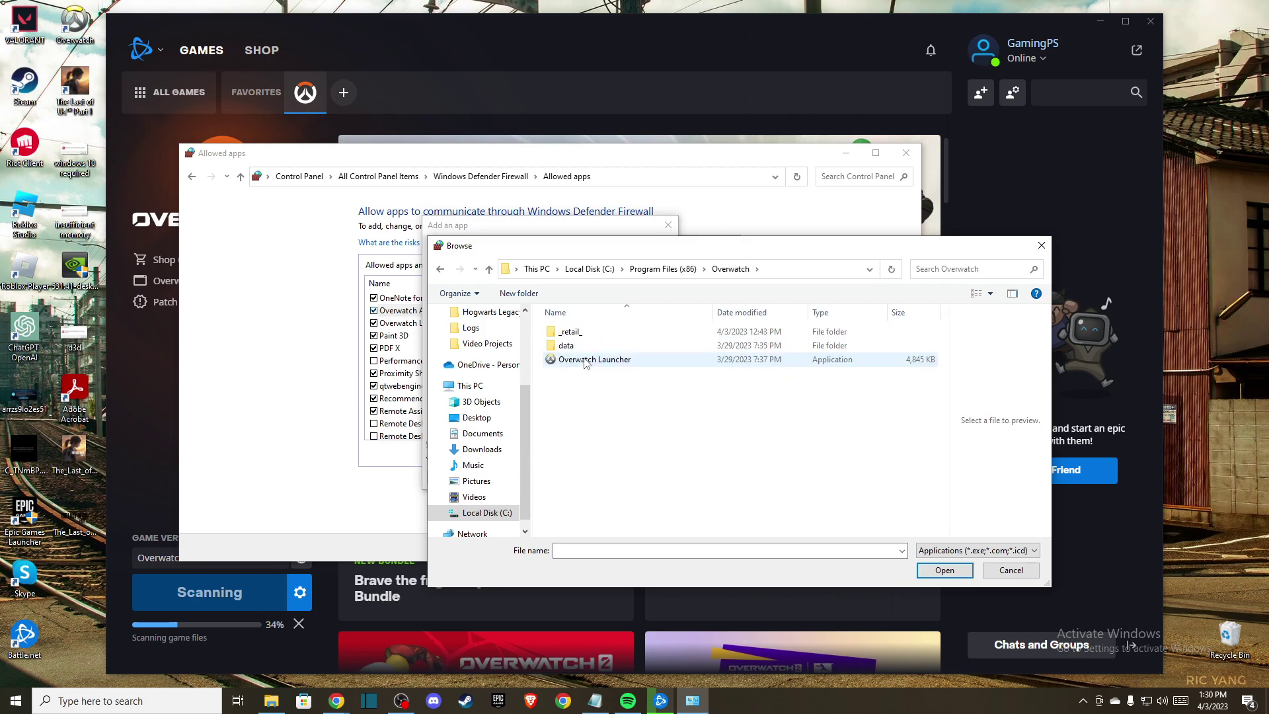
left_click(592, 360)
left_click(938, 570)
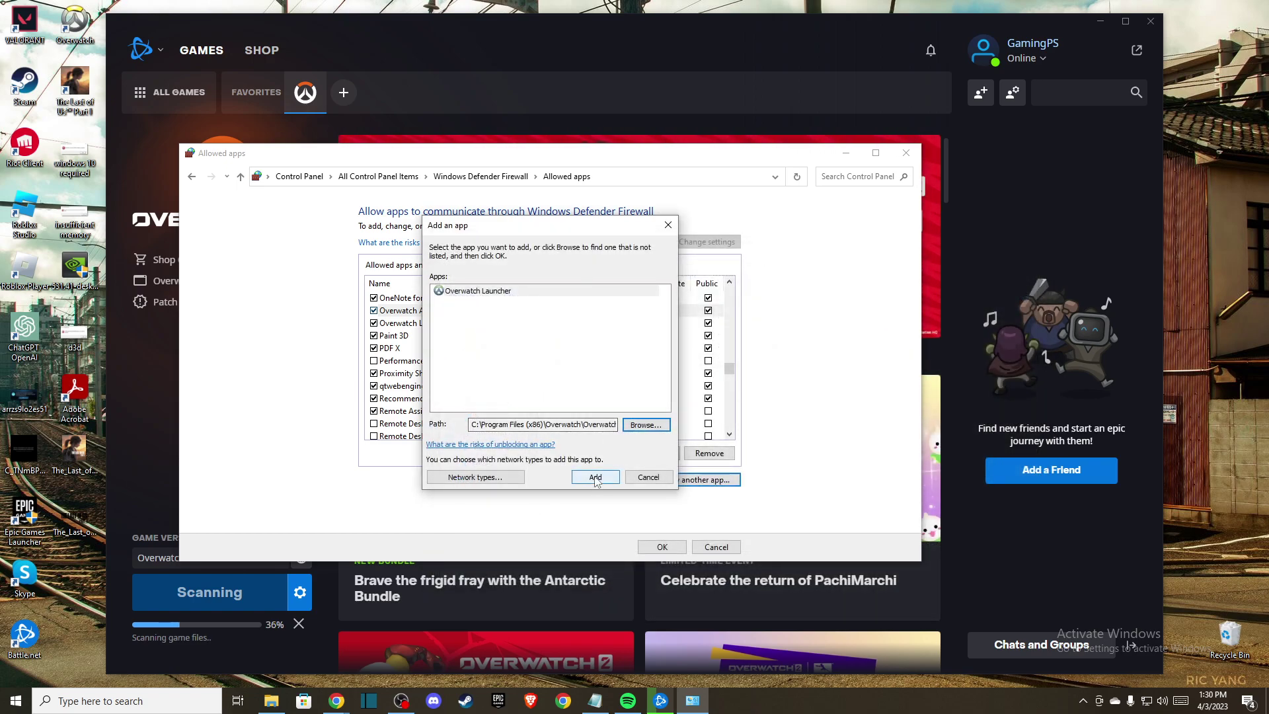
- Try adding Overwatch Launcher, dismiss the already-in-list error, and close the allowed apps windows
left_click(596, 477)
left_click(730, 398)
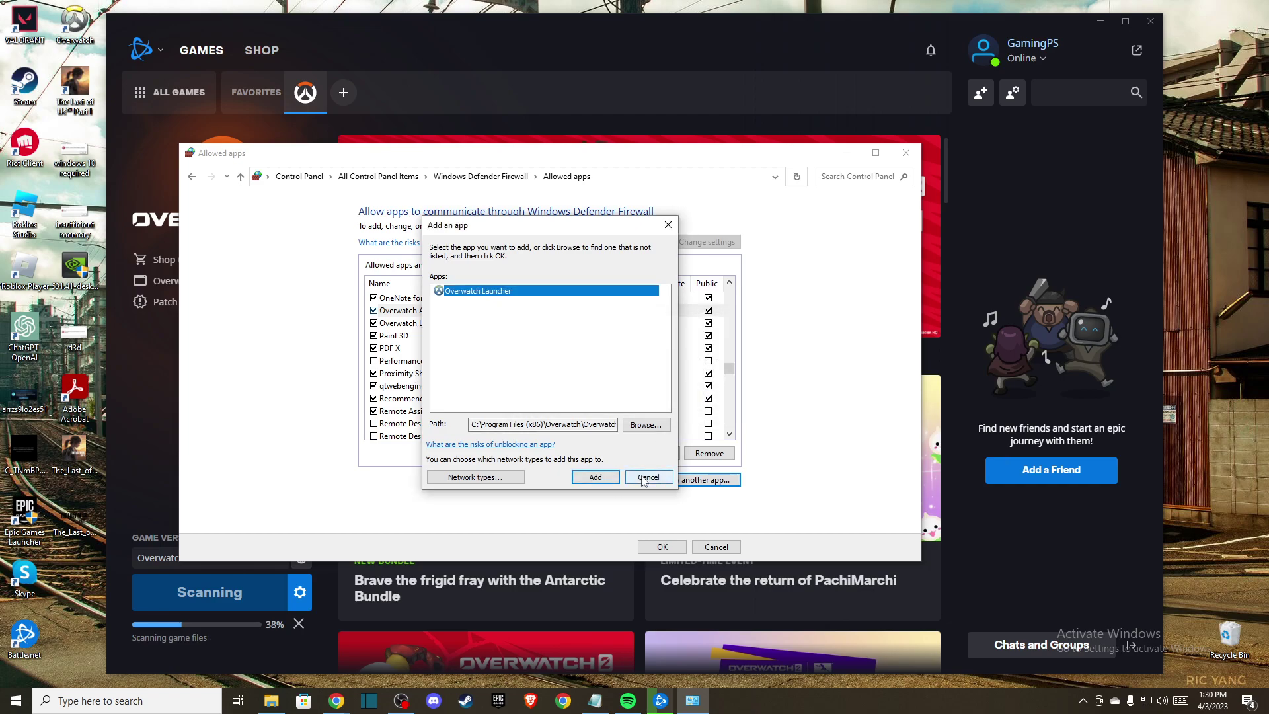
left_click(647, 477)
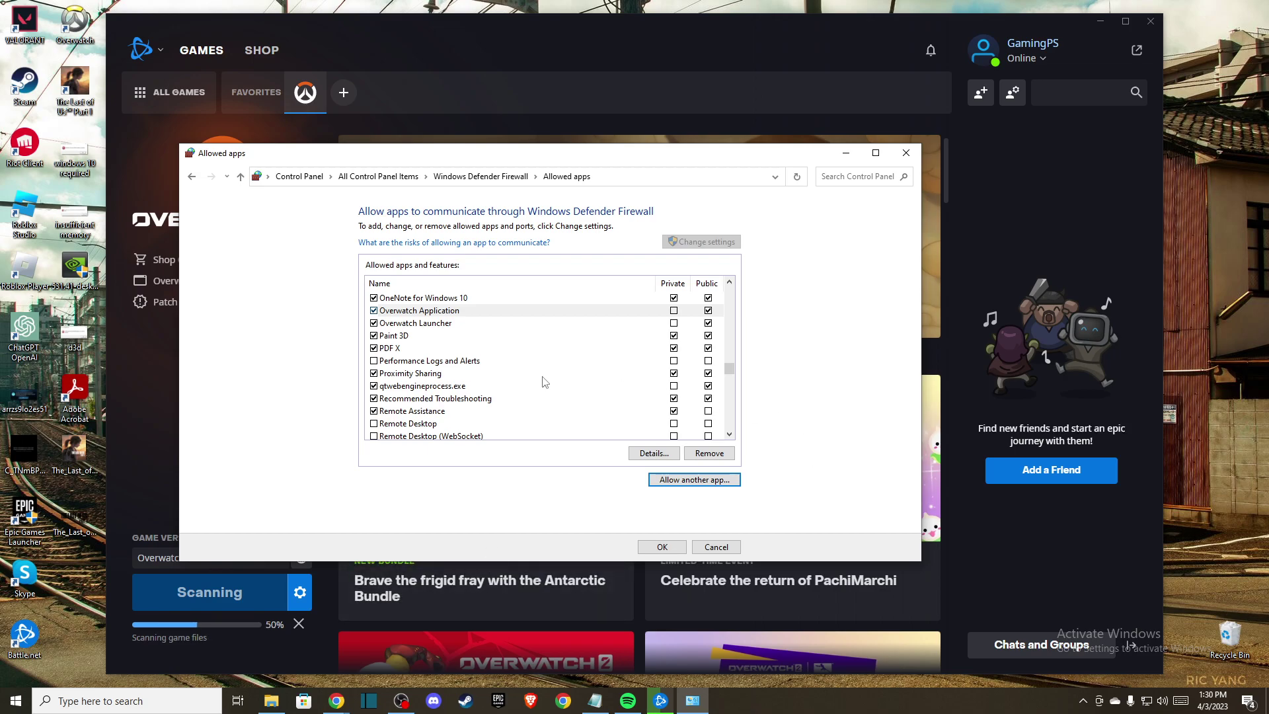
left_click(906, 153)
- Run ipconfig /flushdns in Command Prompt, then close the window
left_click(129, 700)
type("comma")
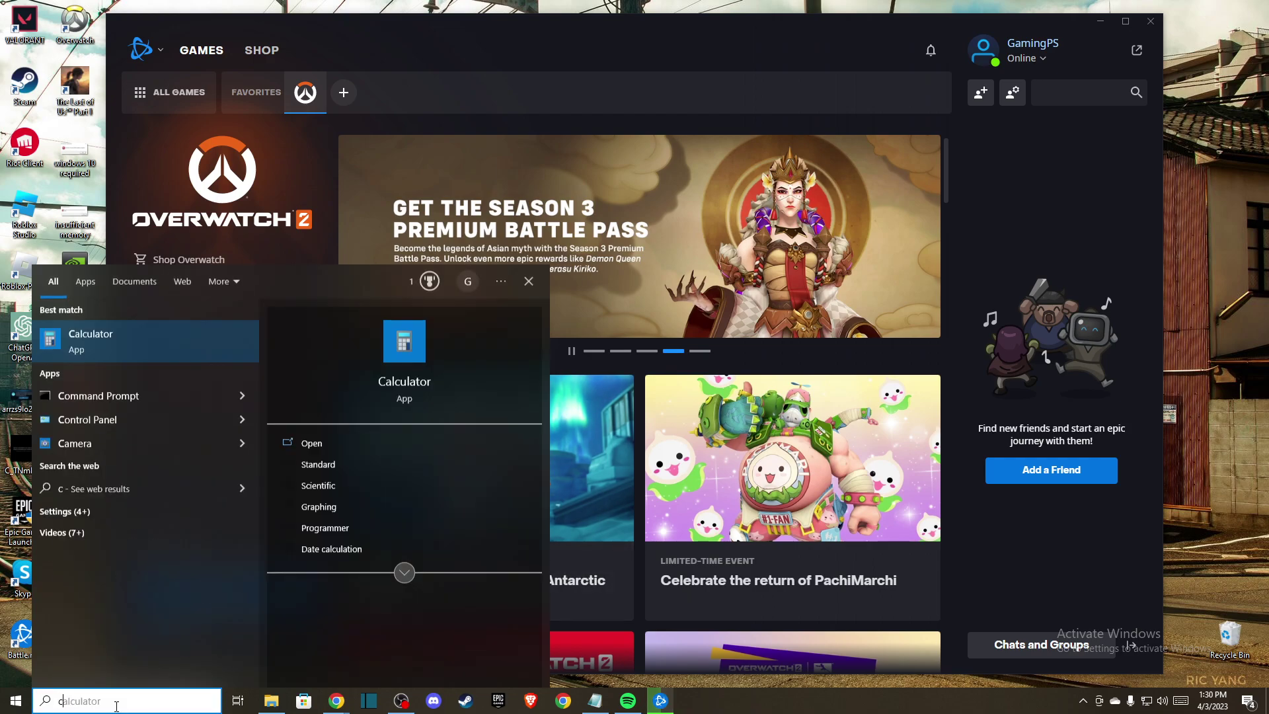
left_click(132, 350)
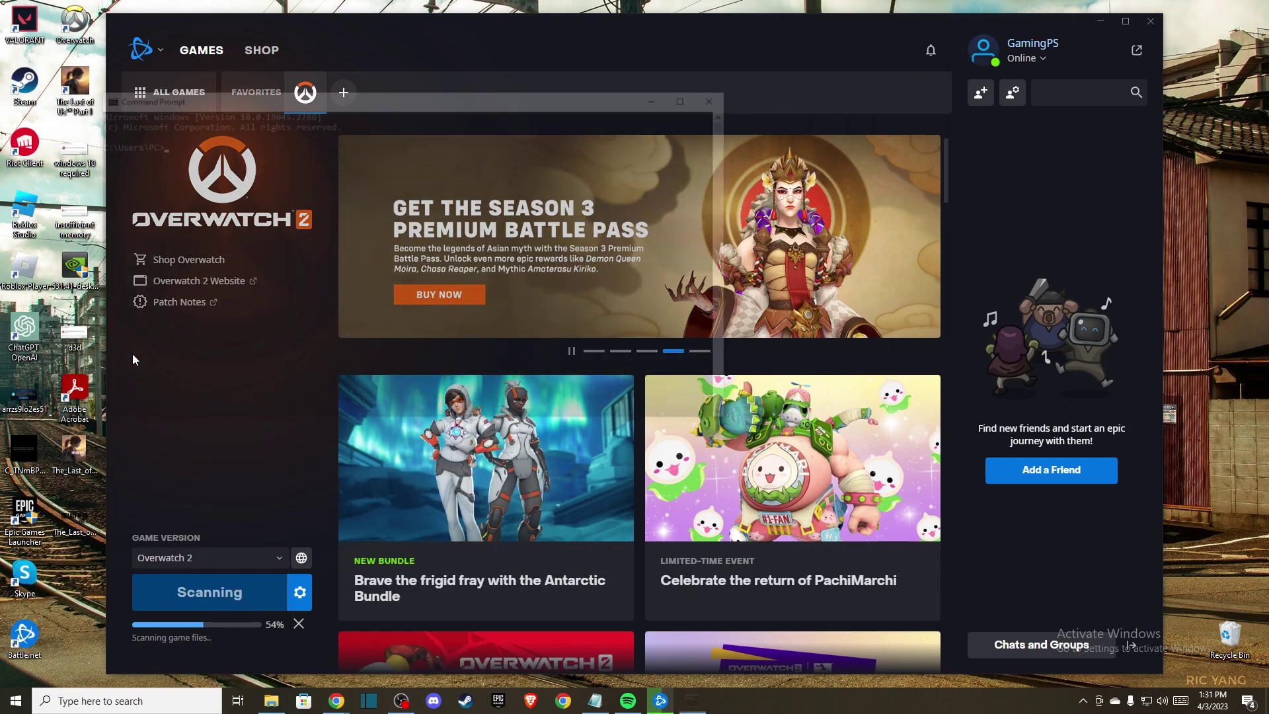
type("/")
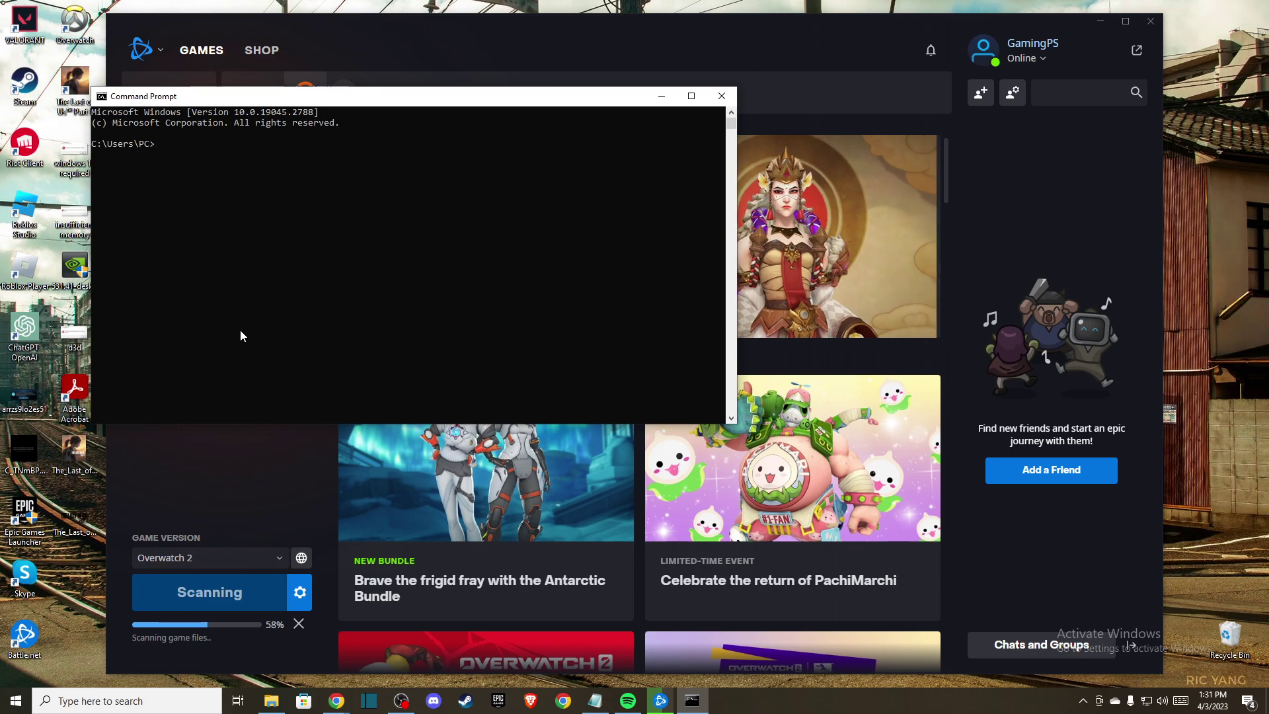
type("ipconf")
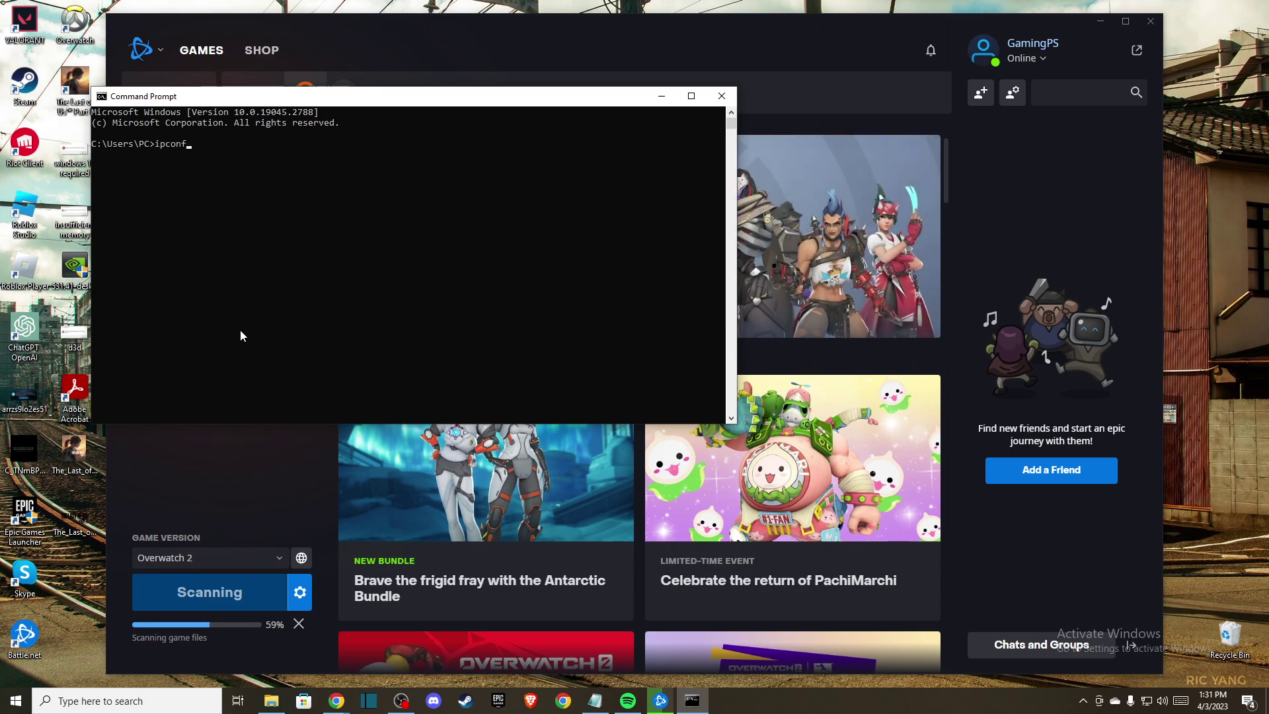
type("ig /flushdns")
key("Return")
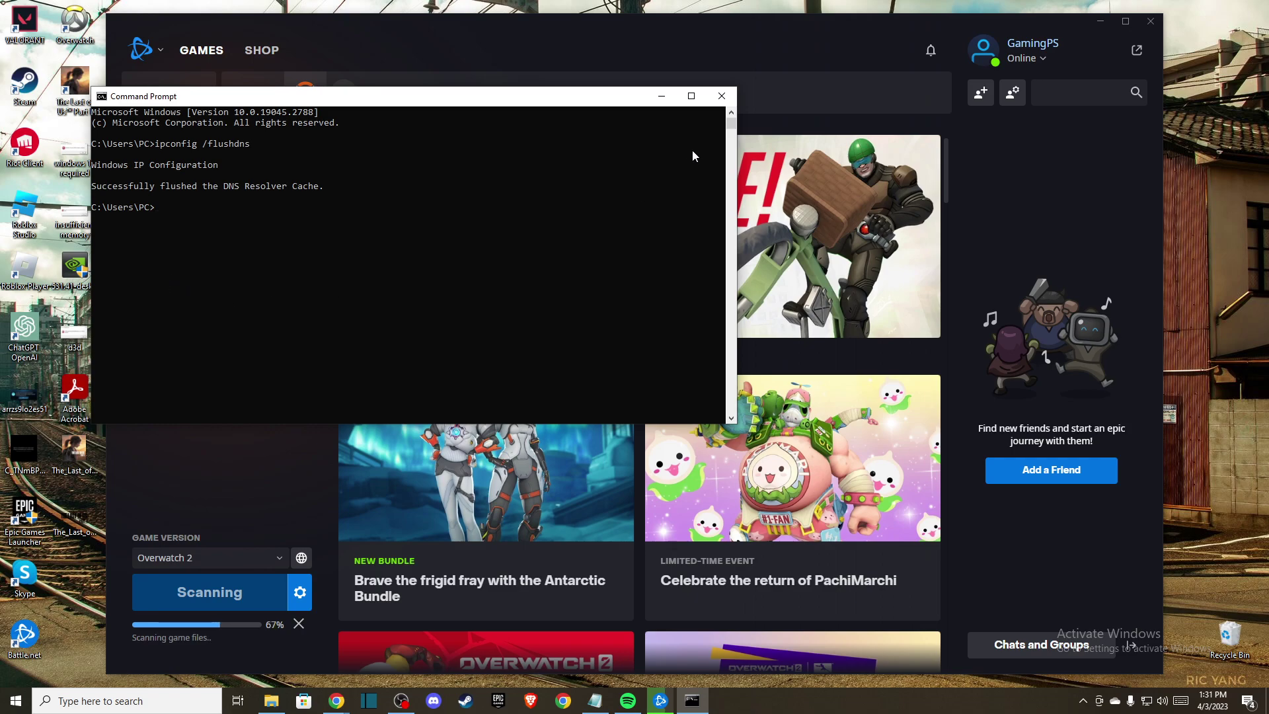
left_click(722, 95)
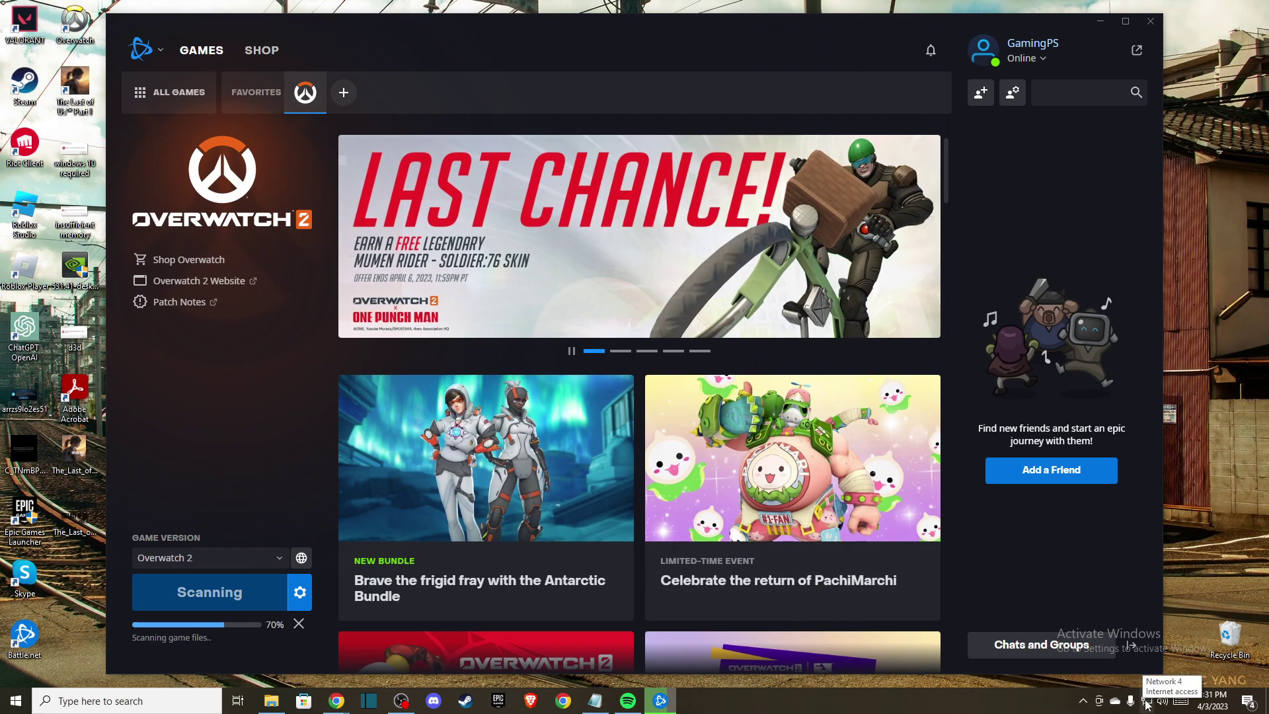
- Open Network & Internet settings from the tray and show the network adapter list
right_click(1146, 705)
left_click(1144, 684)
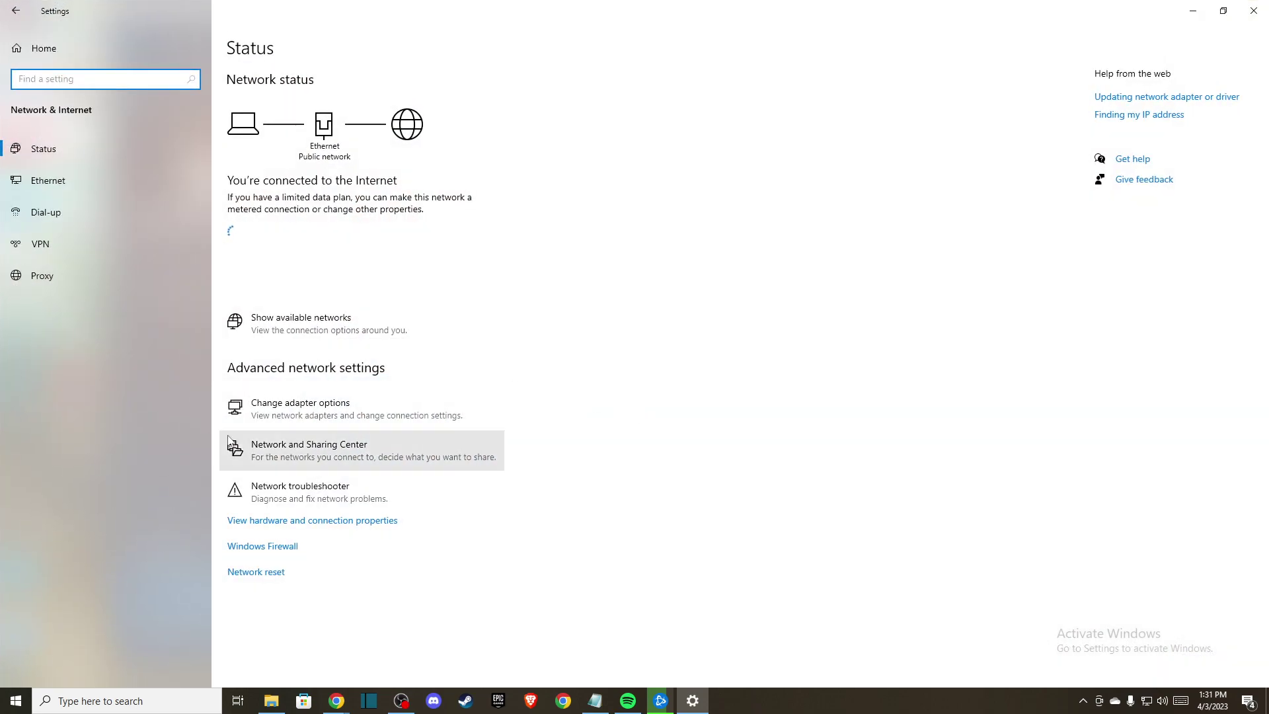
left_click(264, 409)
- Open the Ethernet connection's Properties dialog for the Realtek Gaming 2.5GbE adapter
right_click(245, 239)
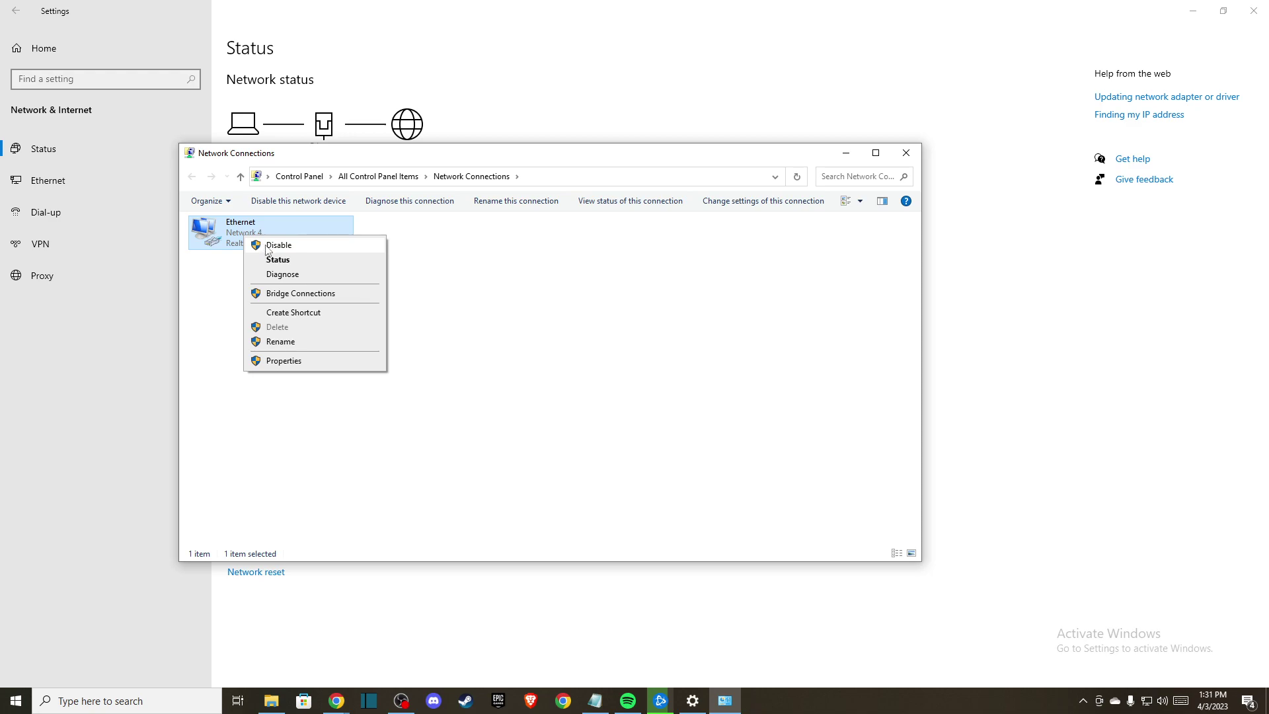
left_click(218, 271)
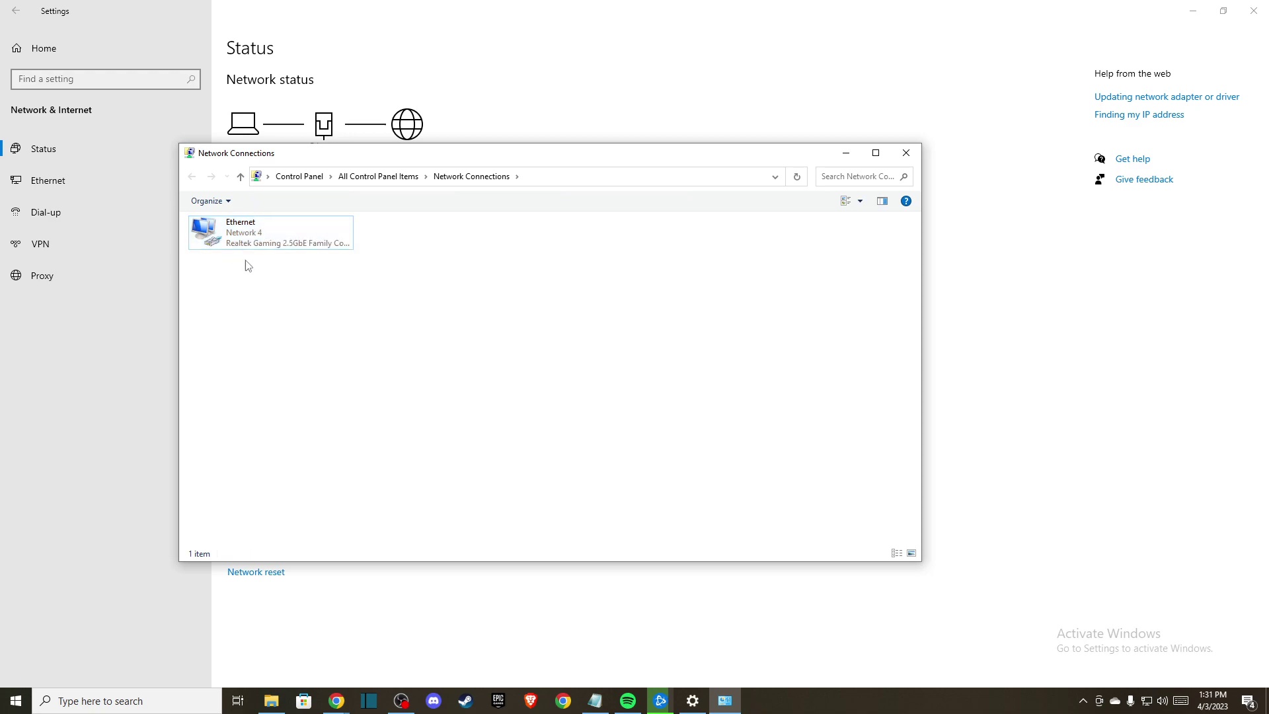
right_click(276, 242)
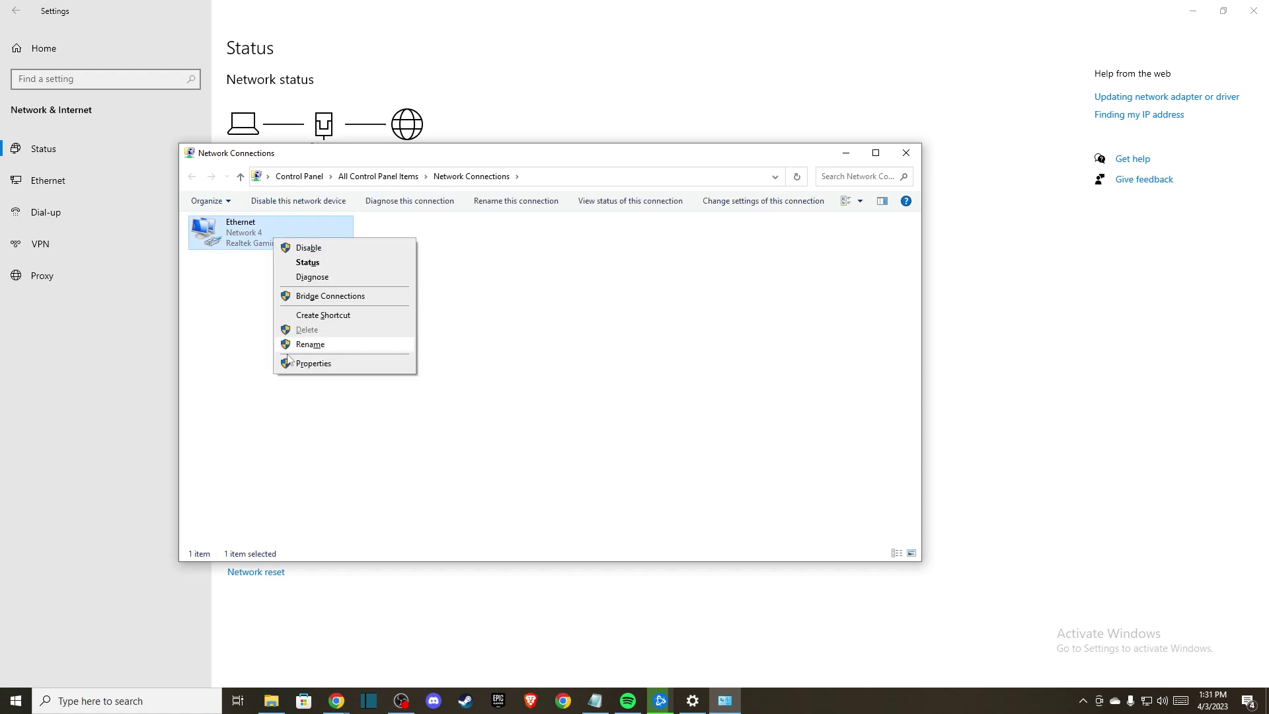
left_click(309, 365)
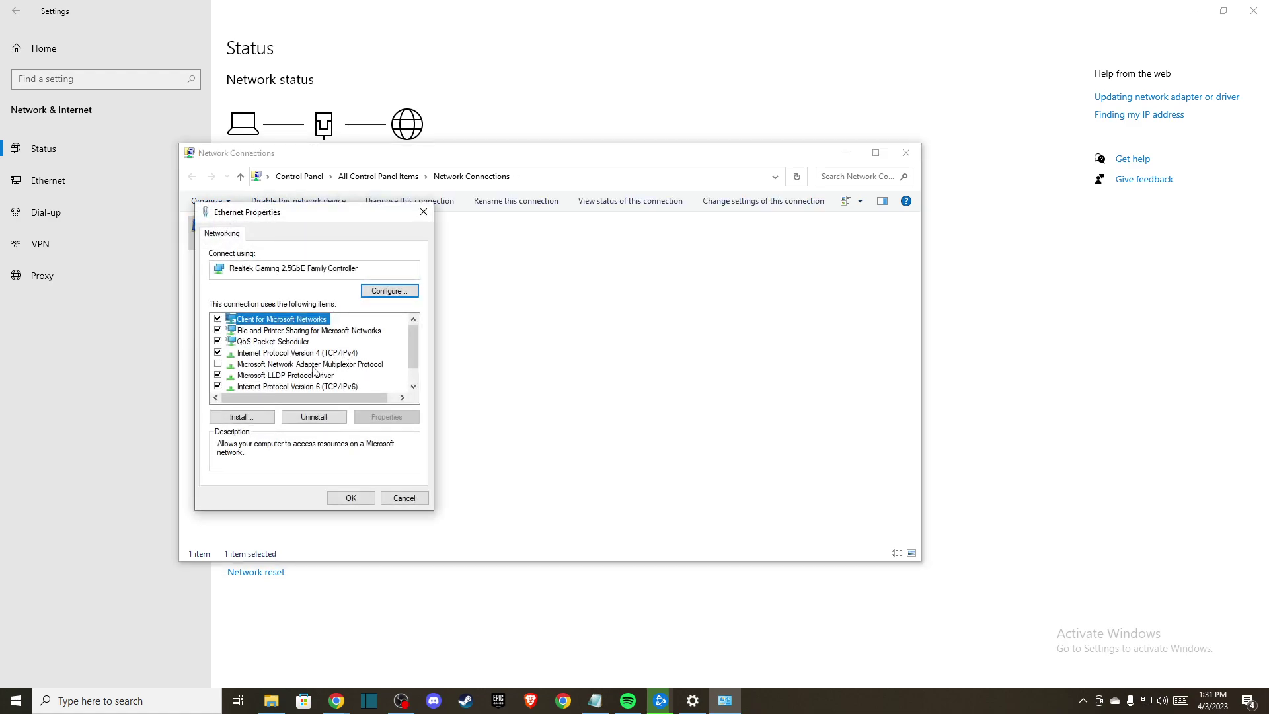
left_click(423, 212)
right_click(251, 235)
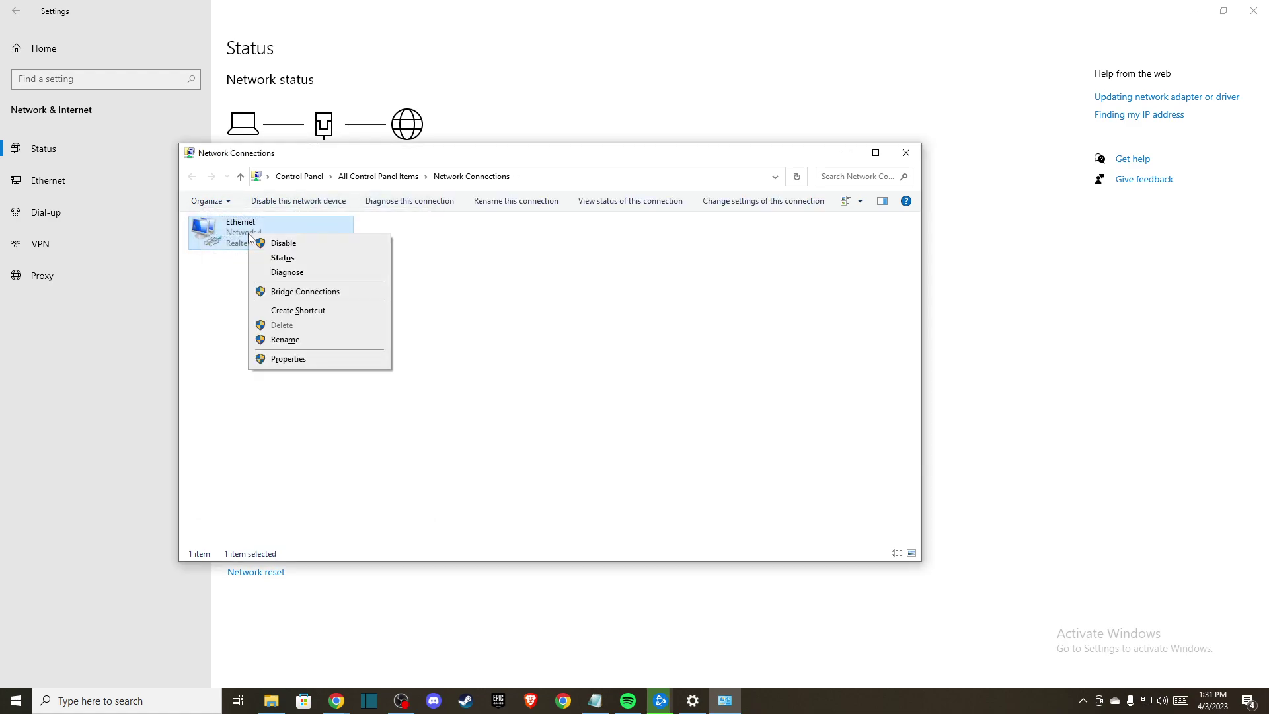
left_click(261, 361)
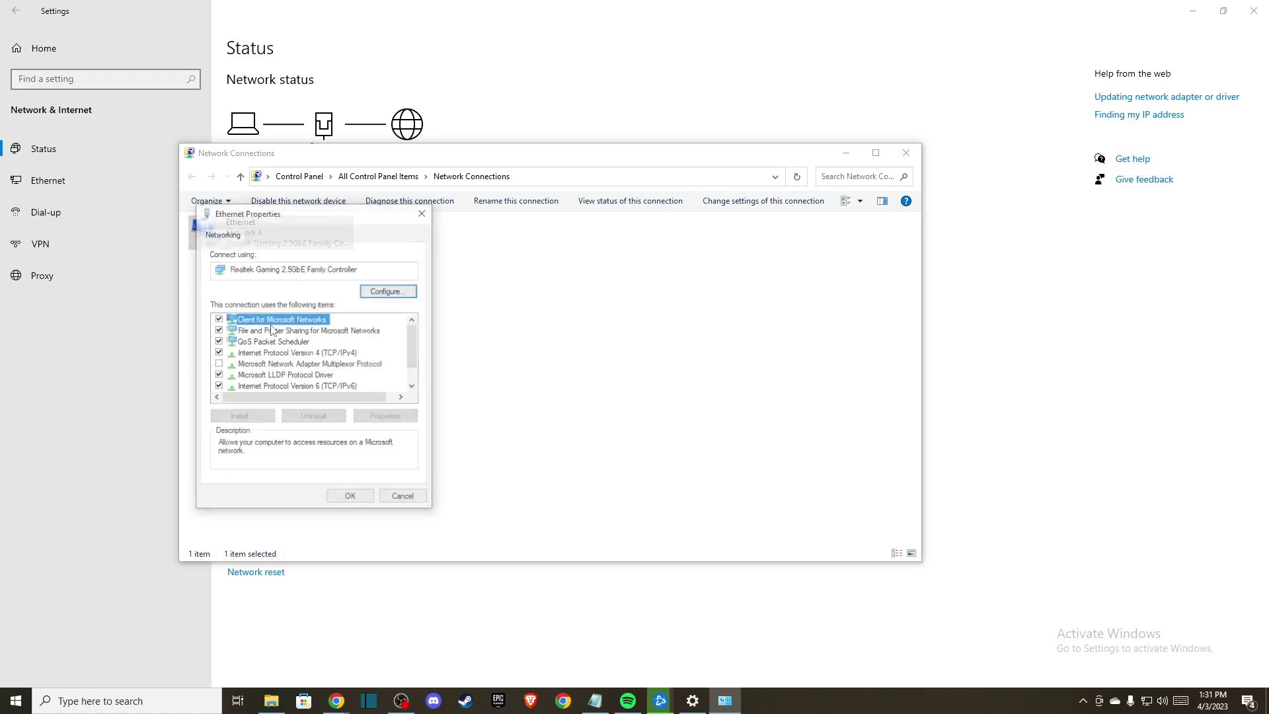
- Set the IPv4 DNS servers to 8.8.8.8 and 8.8.4.4, then close Ethernet Properties
double_click(262, 354)
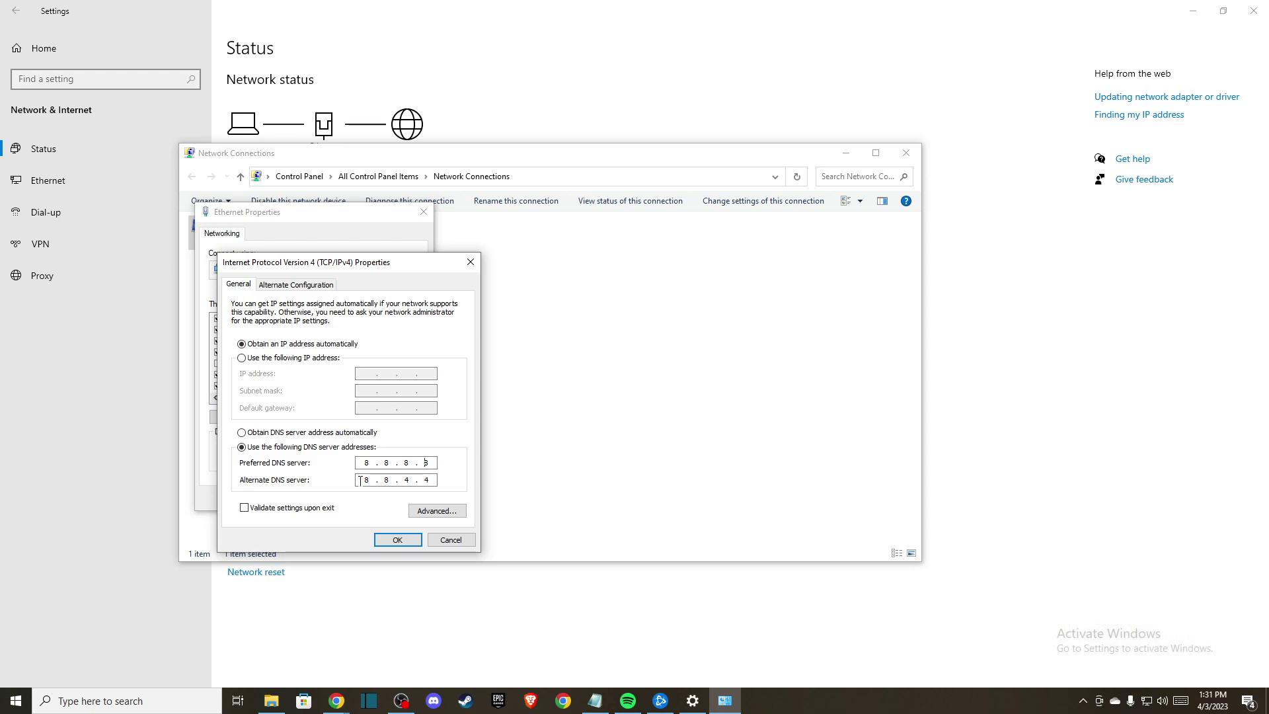
left_click(397, 539)
left_click(423, 211)
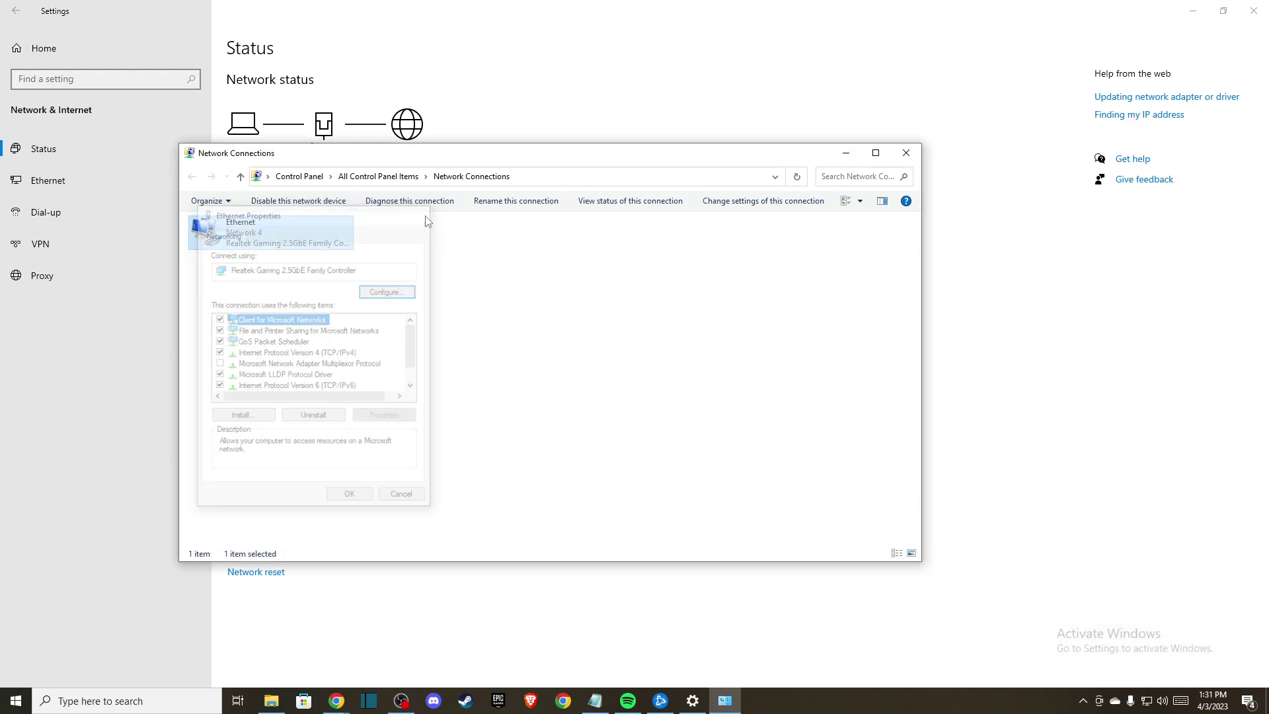
- Close the Network Connections and Settings windows to return to Battle.net's Overwatch 2 page
left_click(905, 152)
left_click(1256, 9)
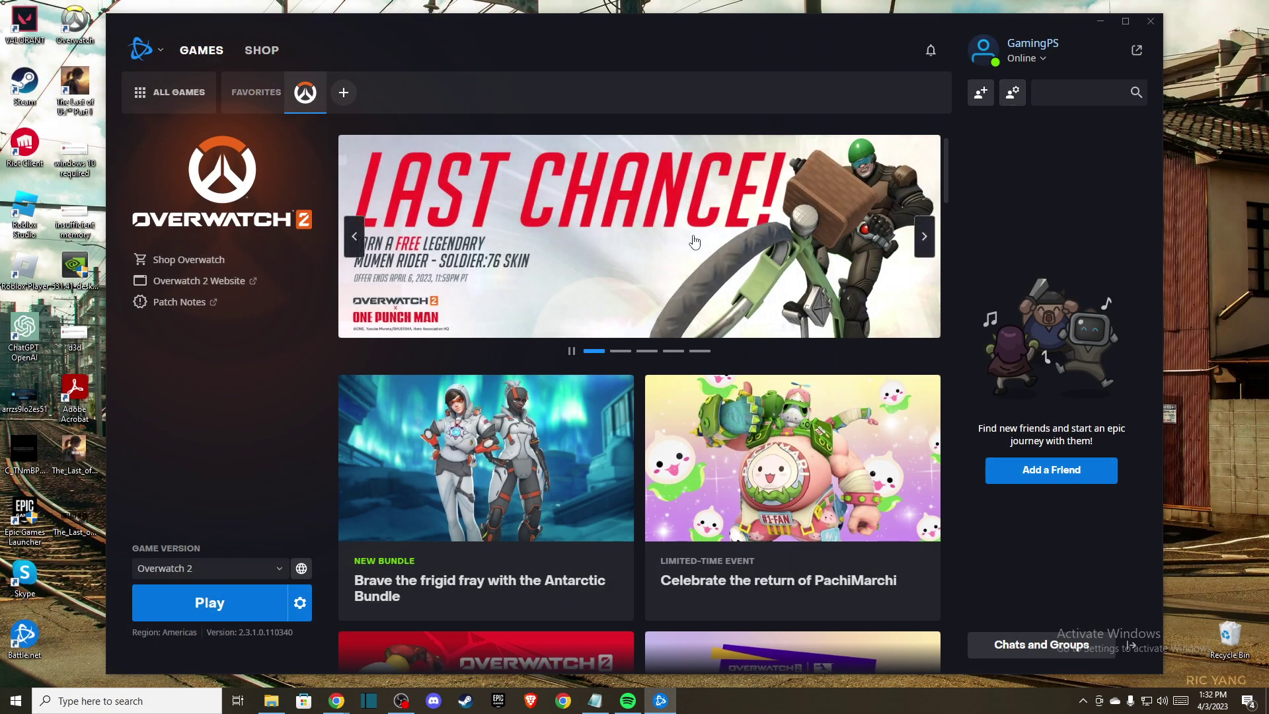